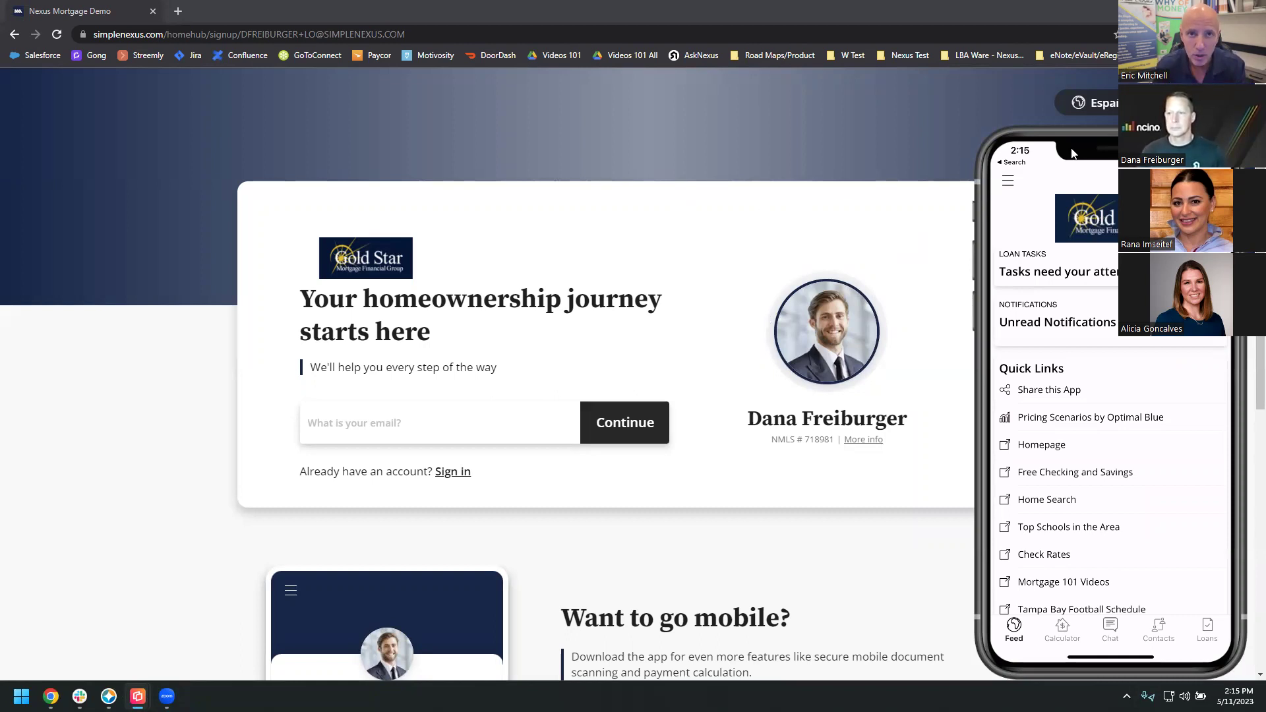
Position the mirrored phone in the middle of the screen and open the NexusMTG app on it.
{"action": "left_click_drag", "start_coordinate": [1072, 156], "coordinate": [998, 161]}
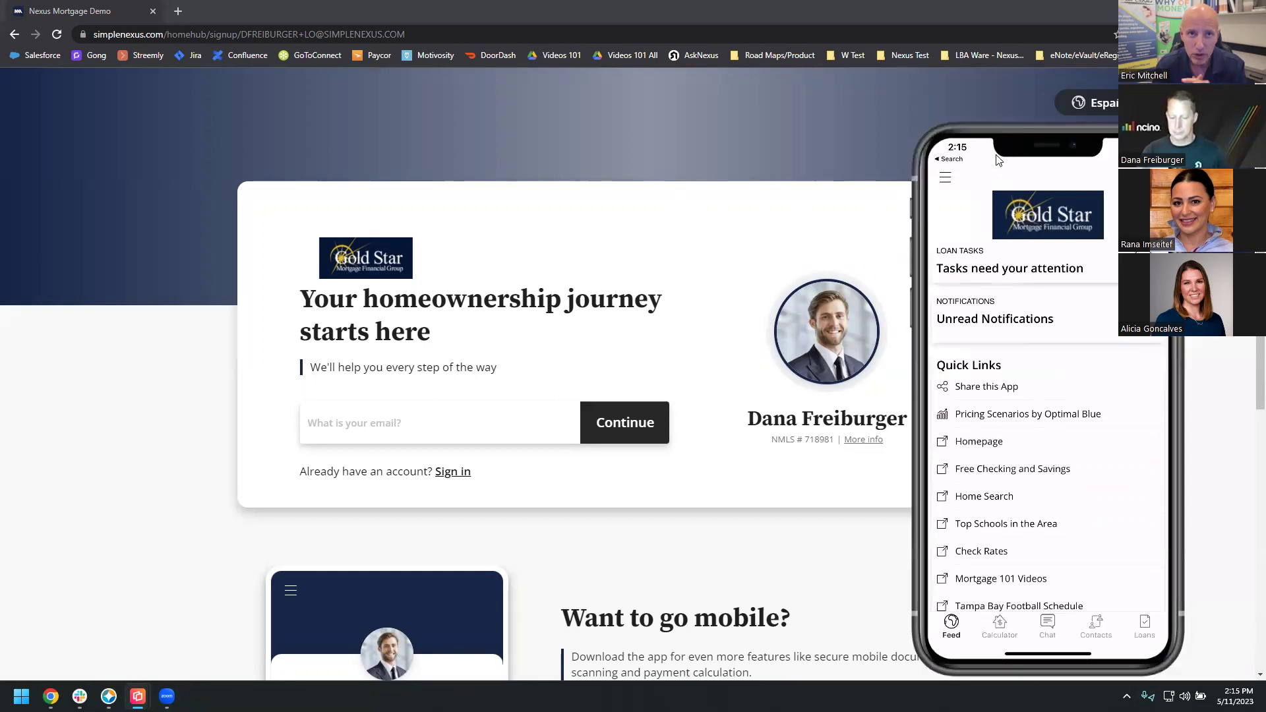
{"action": "left_click_drag", "start_coordinate": [998, 160], "coordinate": [627, 156]}
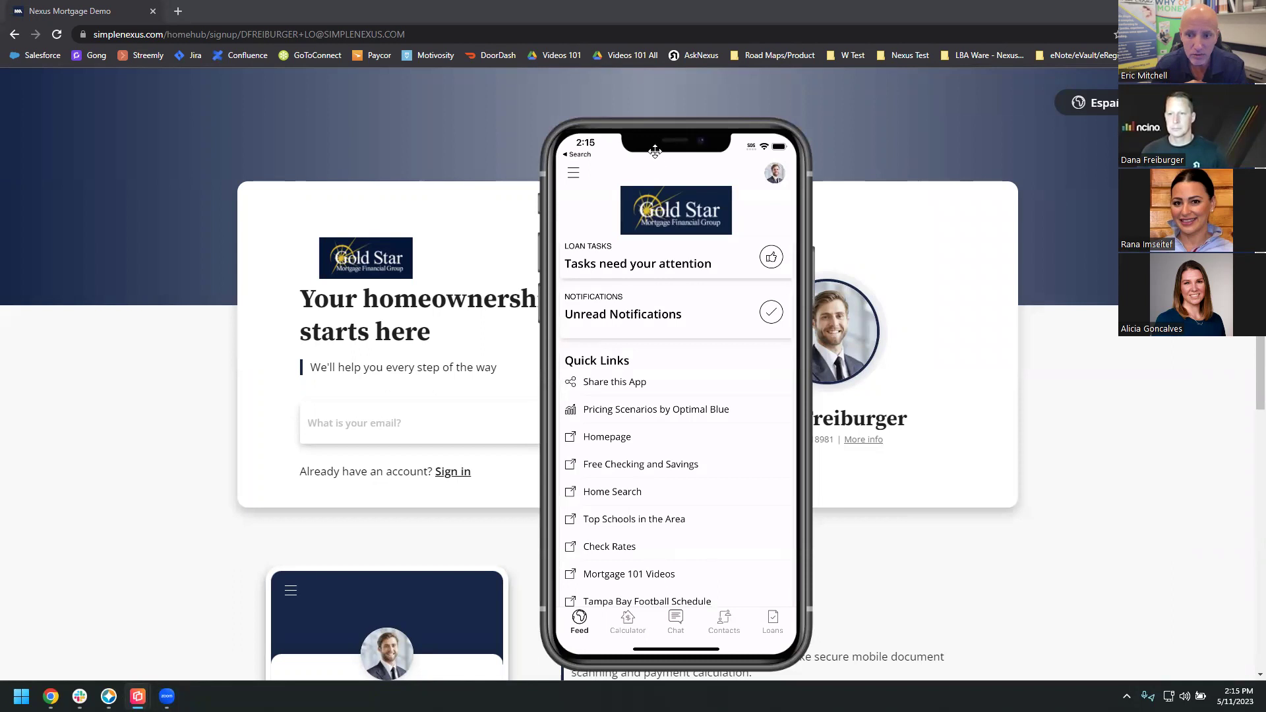
{"action": "left_click_drag", "start_coordinate": [634, 143], "coordinate": [628, 157]}
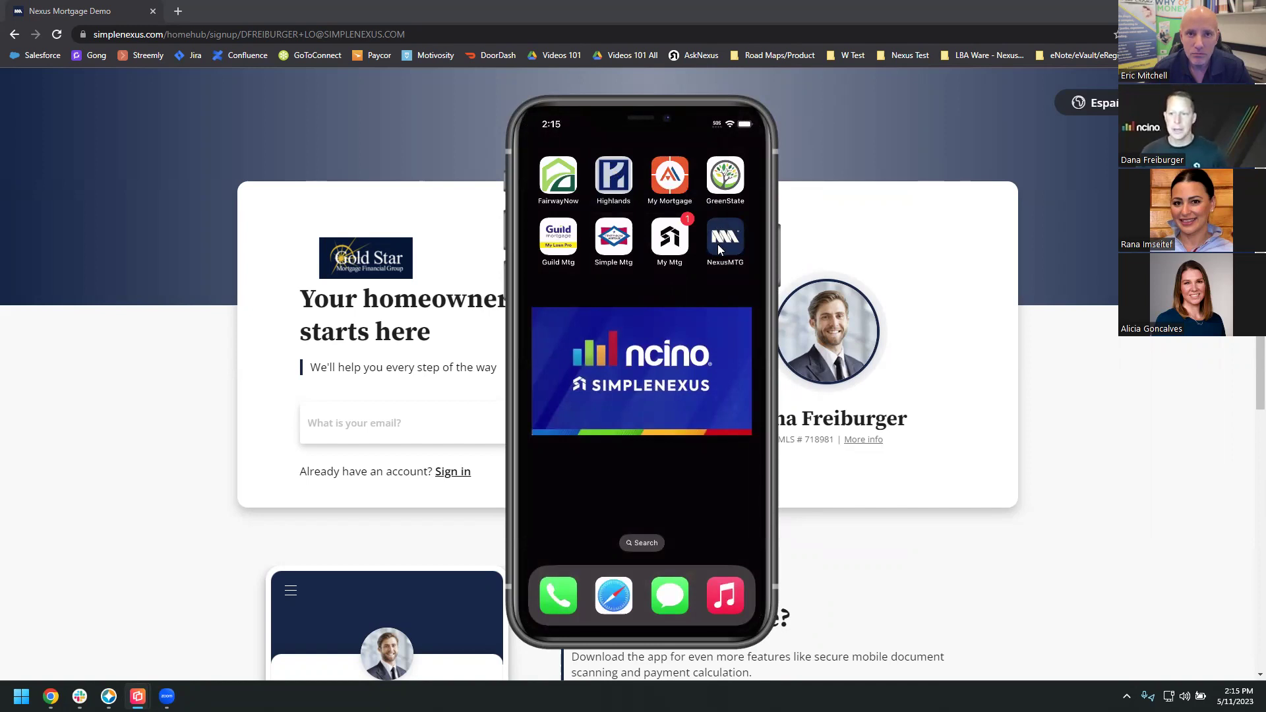
{"action": "left_click", "coordinate": [727, 242]}
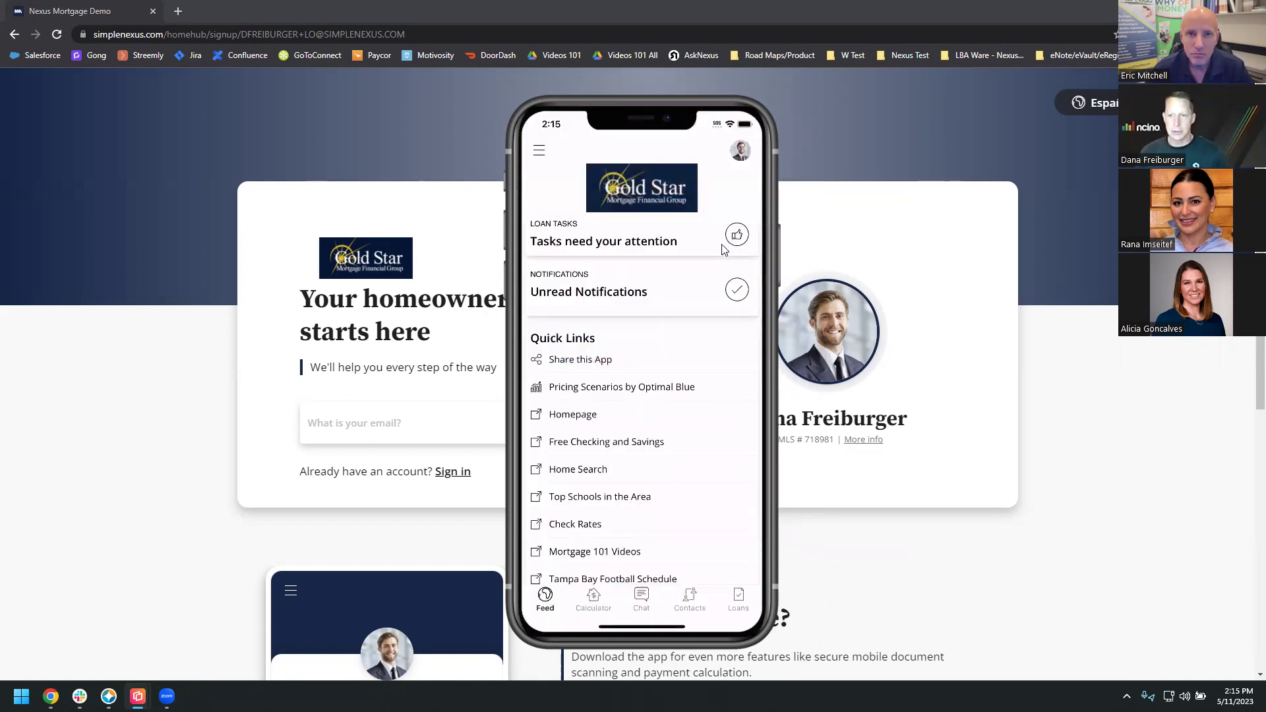
Open the Share this App form in the phone app and move the phone aside to uncover the signup page.
{"action": "left_click", "coordinate": [586, 306]}
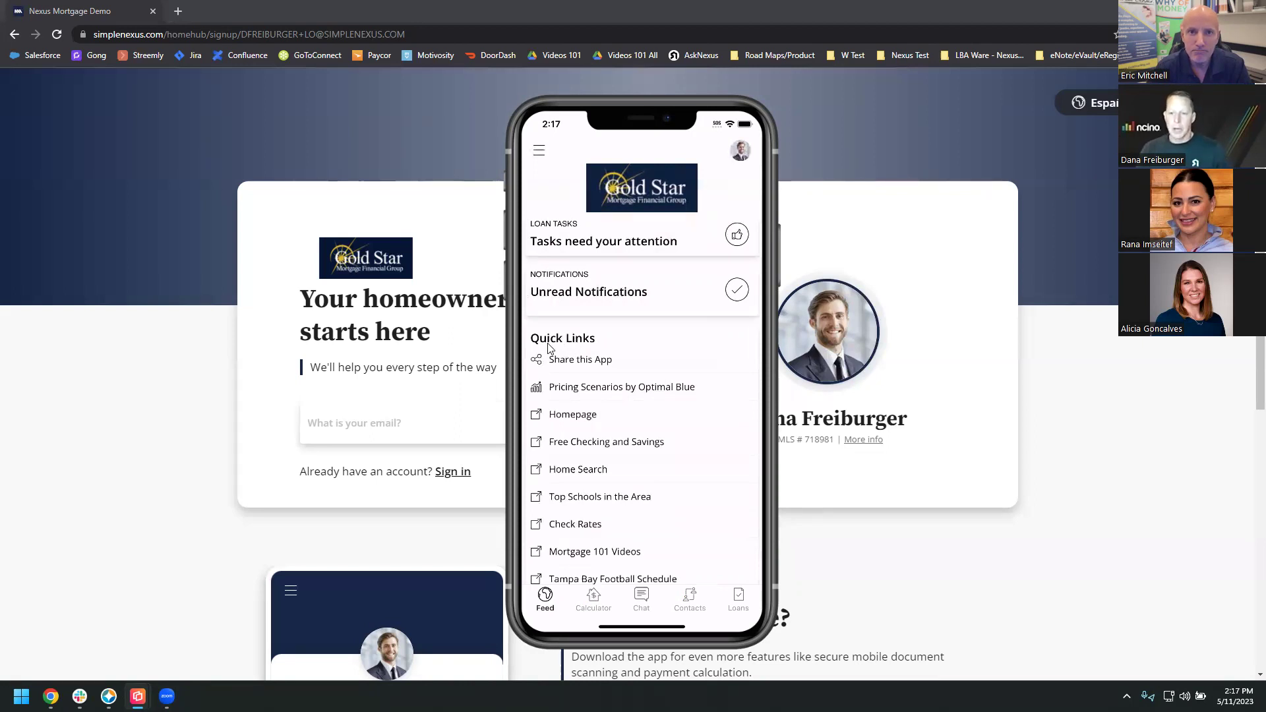
{"action": "left_click", "coordinate": [588, 368]}
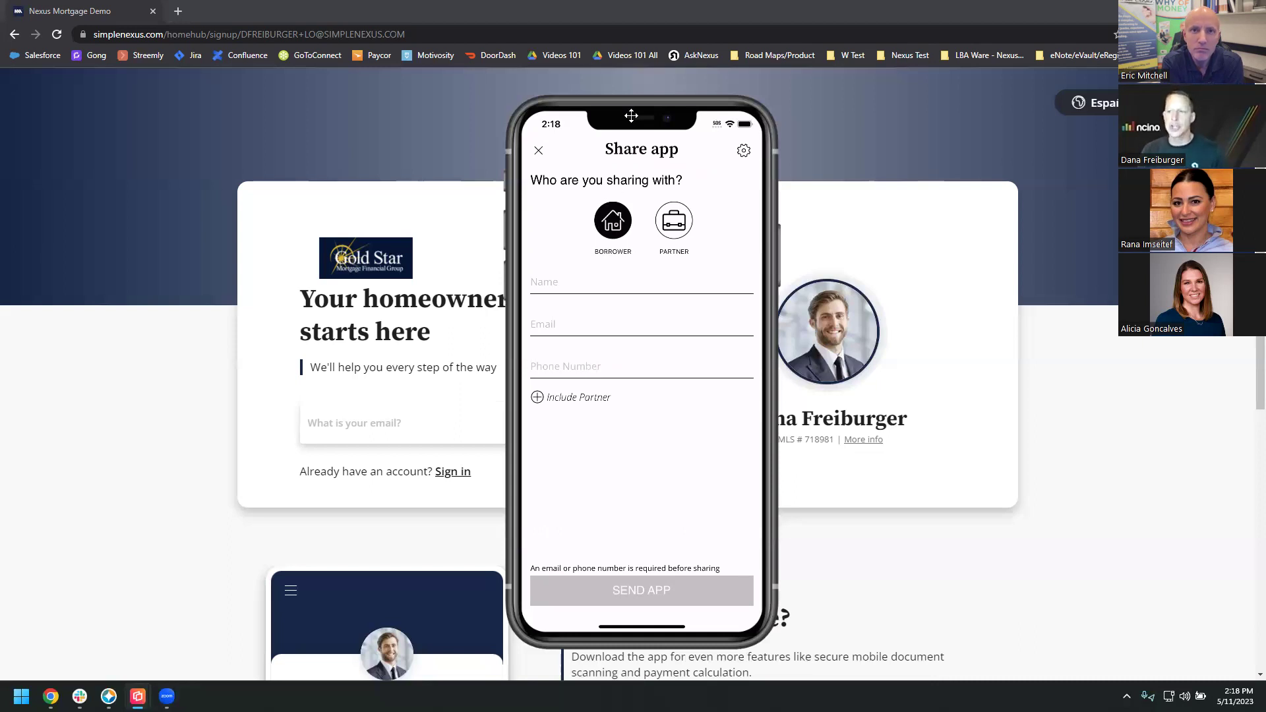
{"action": "left_click_drag", "start_coordinate": [626, 113], "coordinate": [1152, 132]}
Review the borrower signup page, from the email entry to the mobile app download section.
{"action": "scroll", "coordinate": [482, 337], "scroll_direction": "down", "scroll_amount": 2}
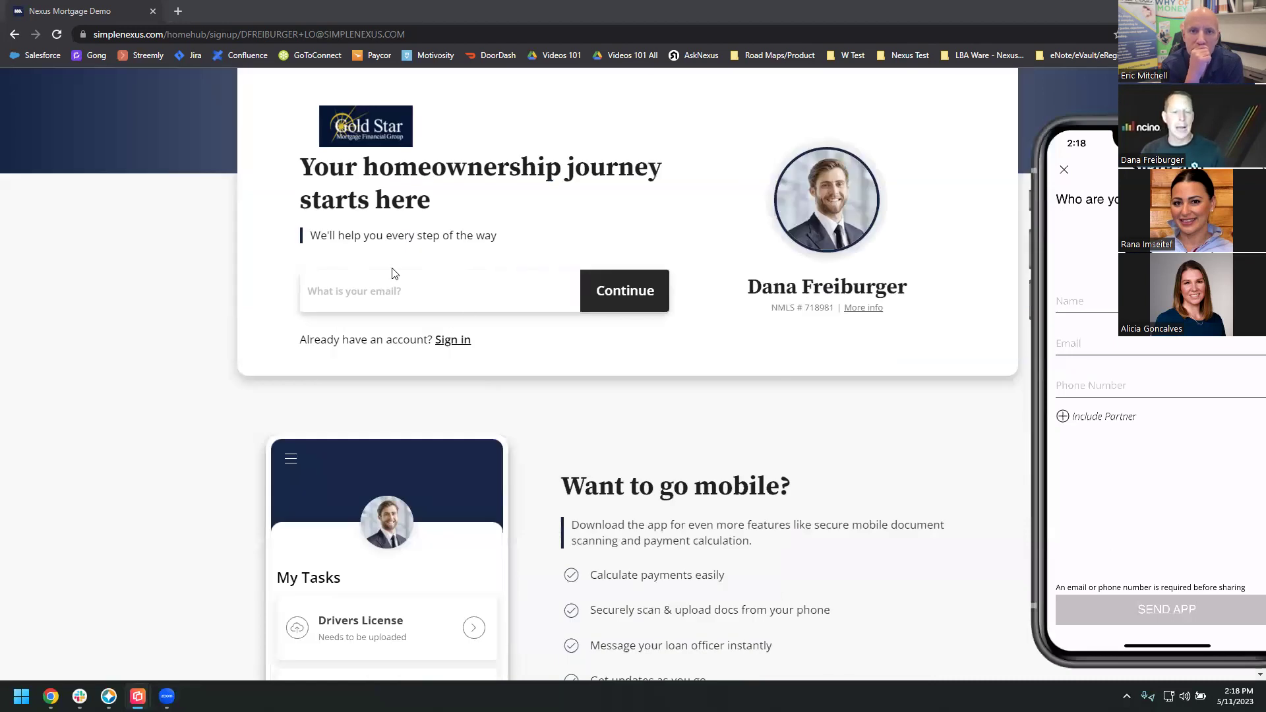
{"action": "scroll", "coordinate": [416, 277], "scroll_direction": "up", "scroll_amount": 2}
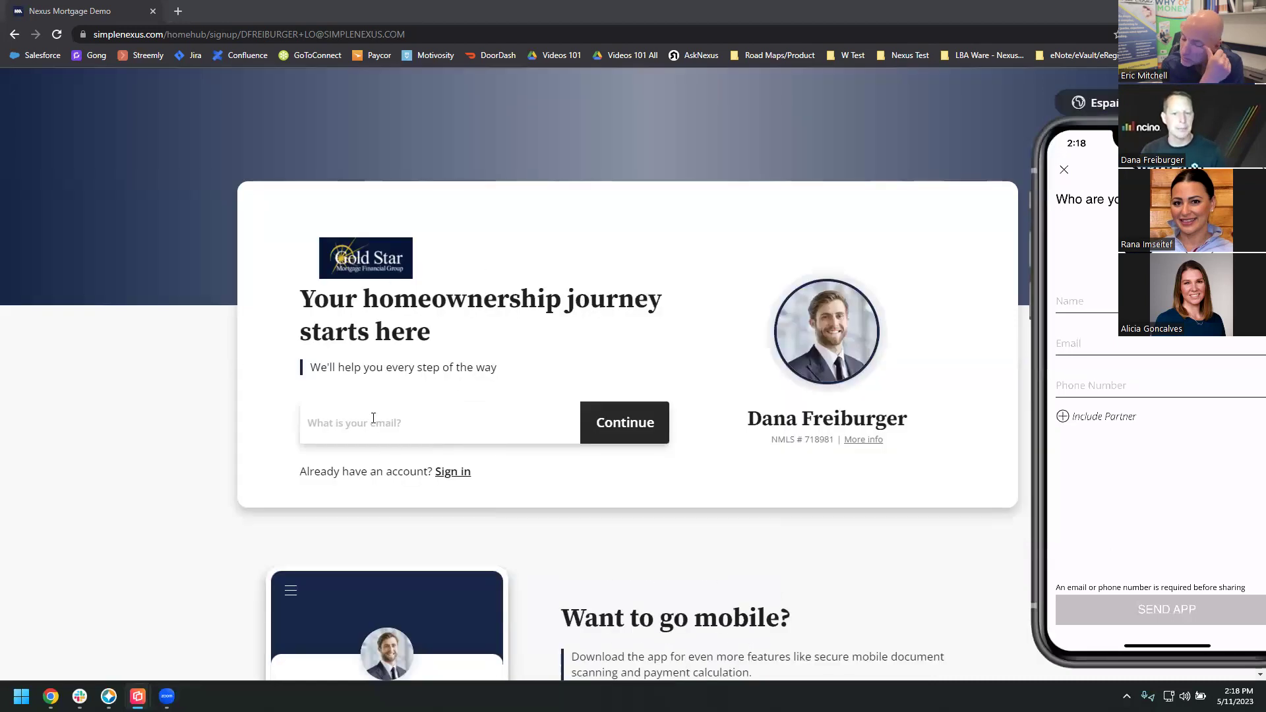
{"action": "scroll", "coordinate": [374, 418], "scroll_direction": "down", "scroll_amount": 6}
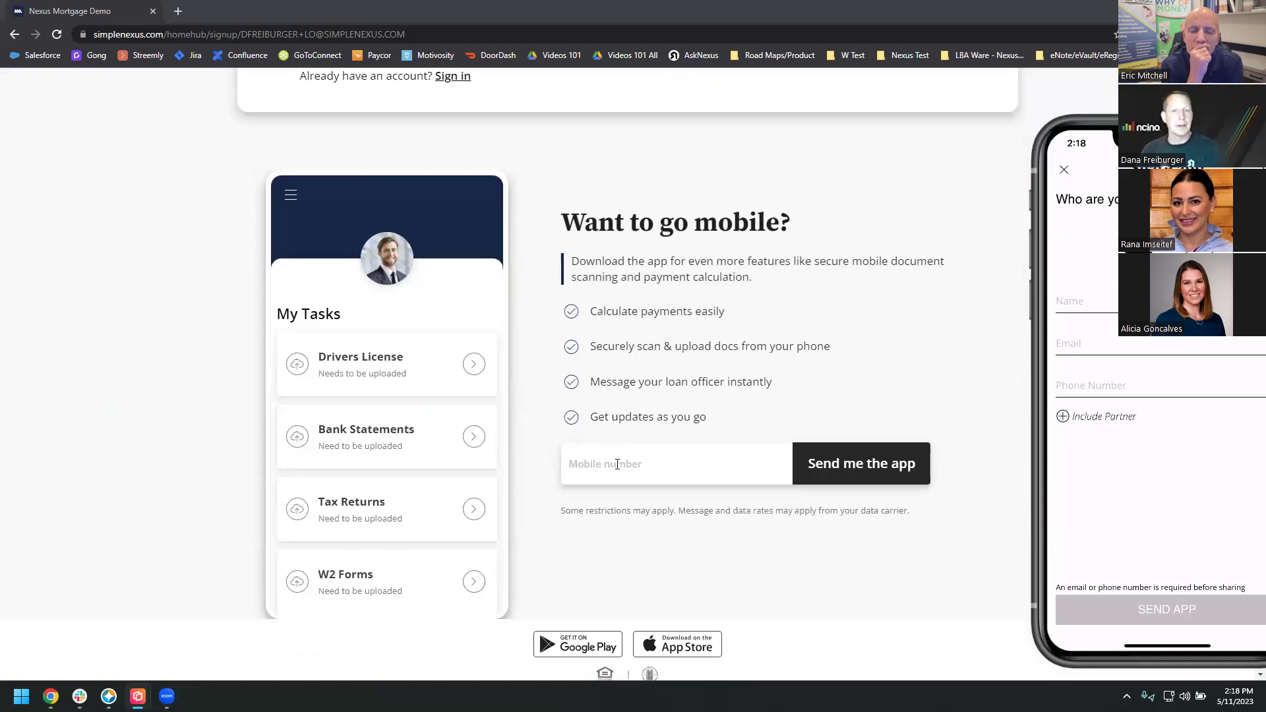
{"action": "scroll", "coordinate": [548, 488], "scroll_direction": "up", "scroll_amount": 6}
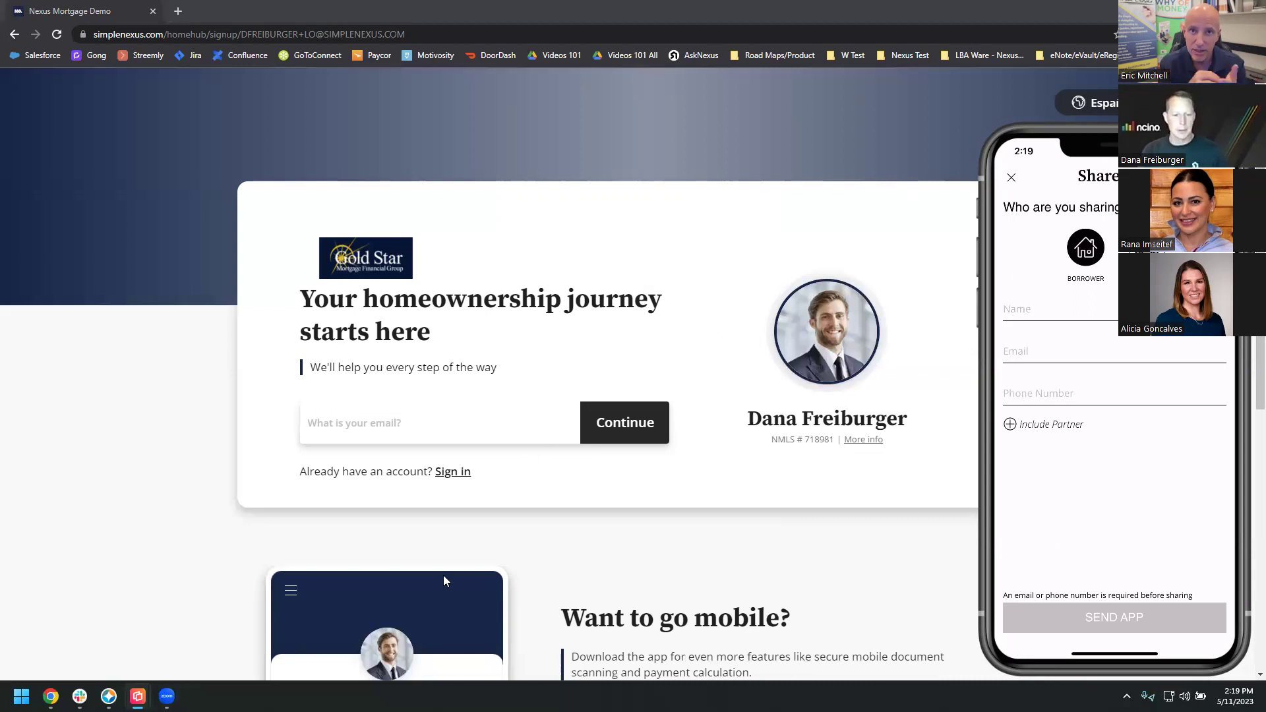
Switch to the Share Your App browser window and look over its sharing options and navigation.
{"action": "mouse_move", "coordinate": [51, 696]}
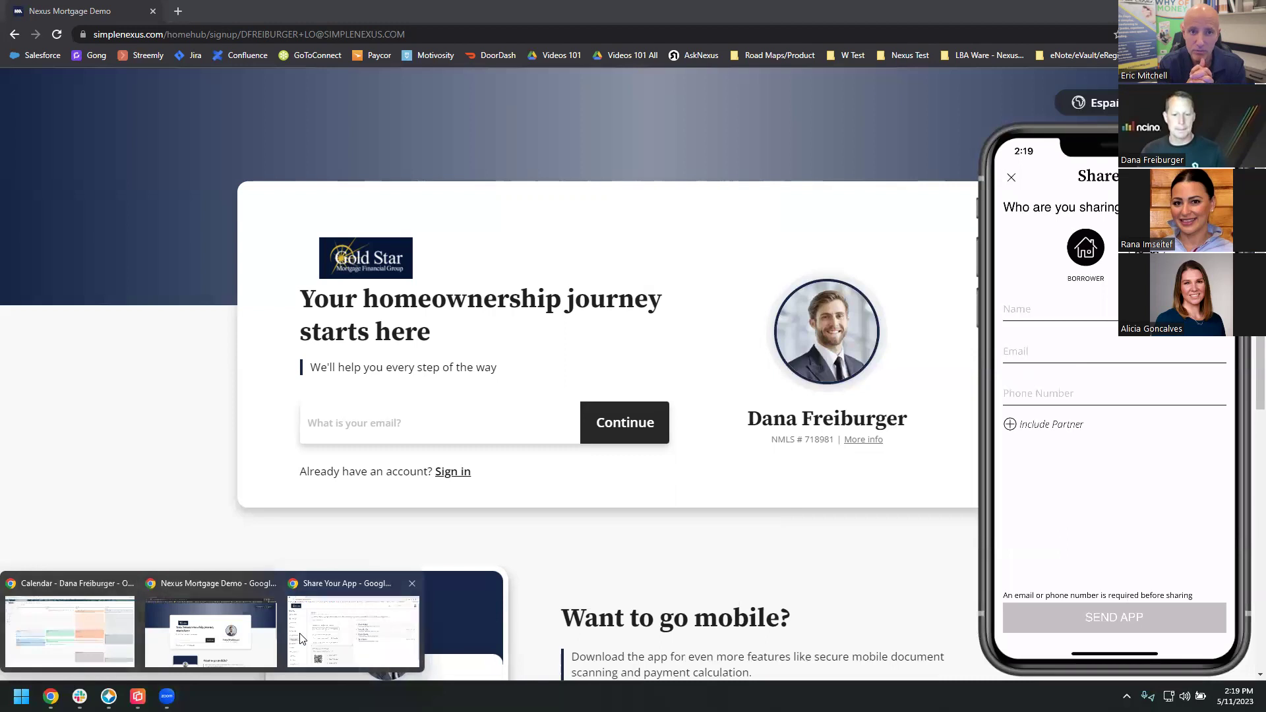
{"action": "left_click", "coordinate": [354, 630]}
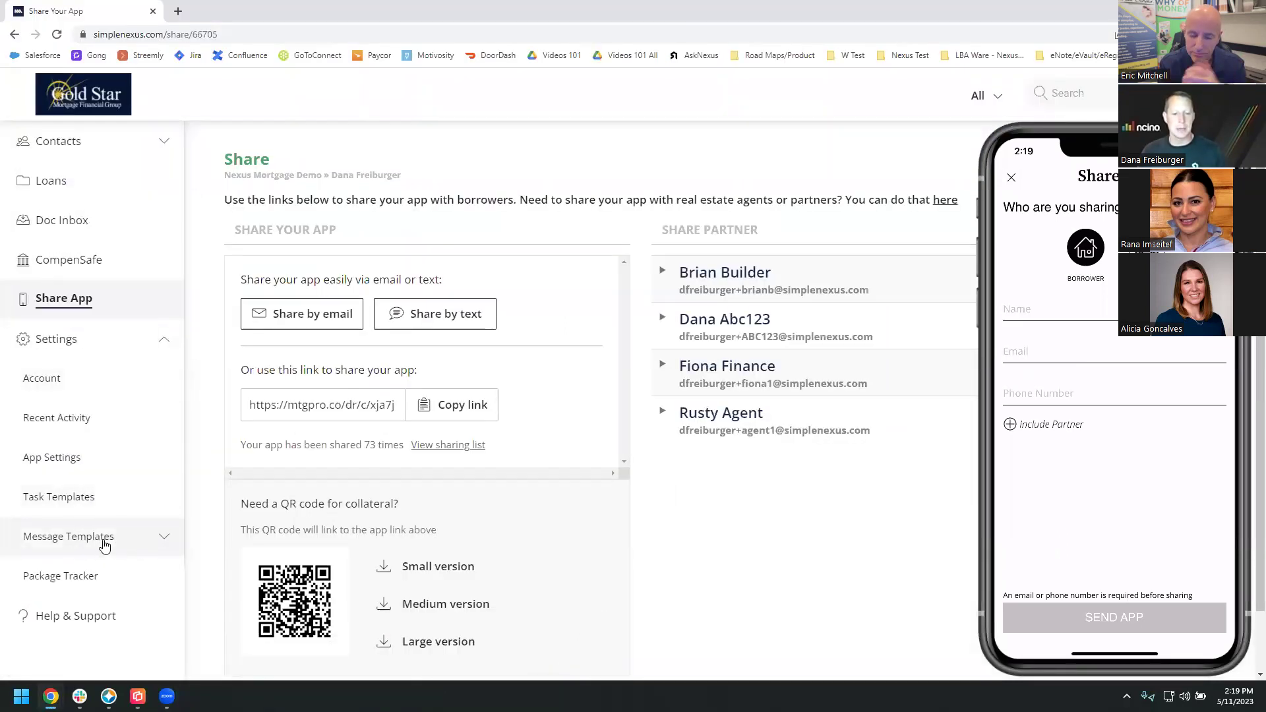
{"action": "scroll", "coordinate": [102, 540], "scroll_direction": "up", "scroll_amount": 2}
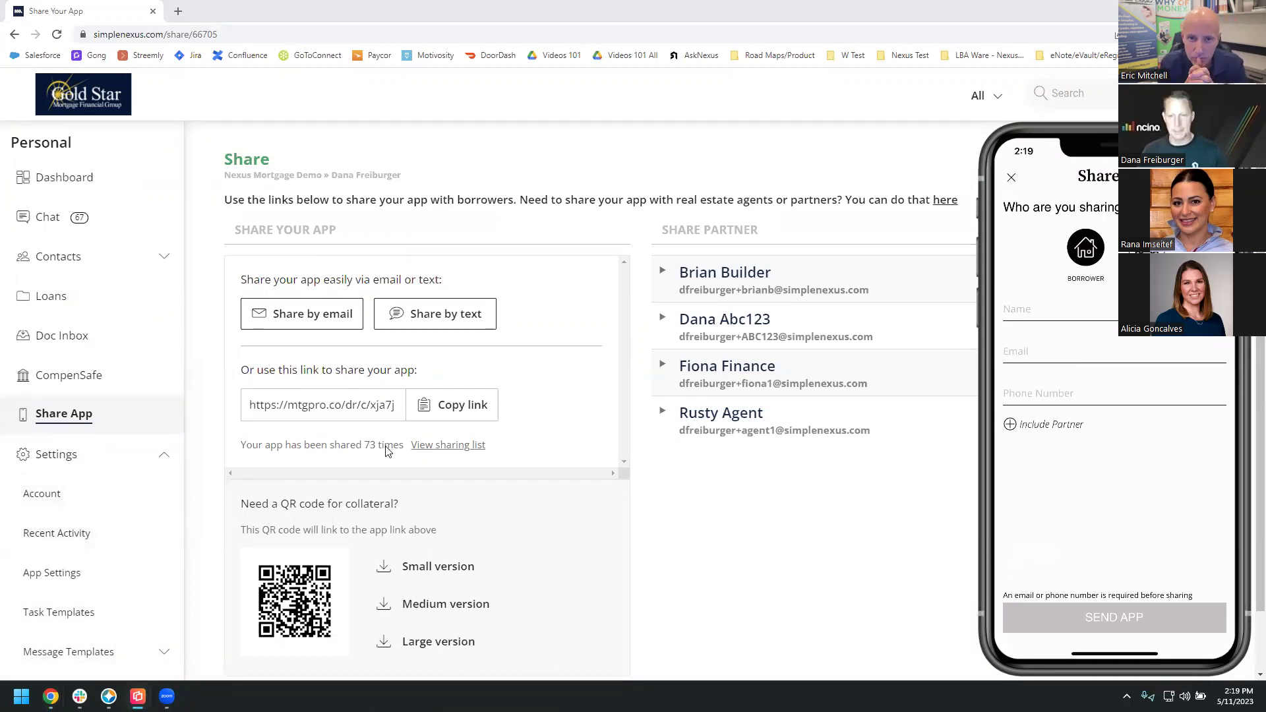
Return to the signup page, close the phone's Share app form and show the end of its Quick Links list.
{"action": "key", "text": "alt+Tab"}
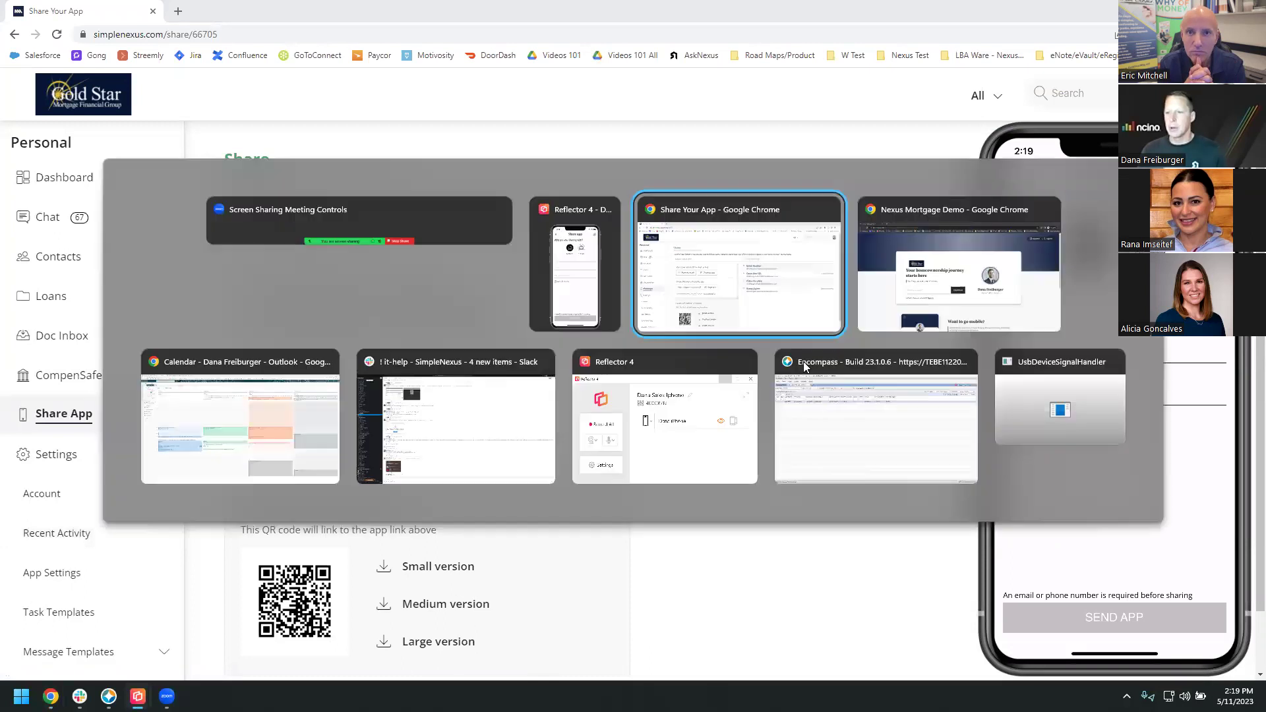
{"action": "left_click", "coordinate": [958, 350]}
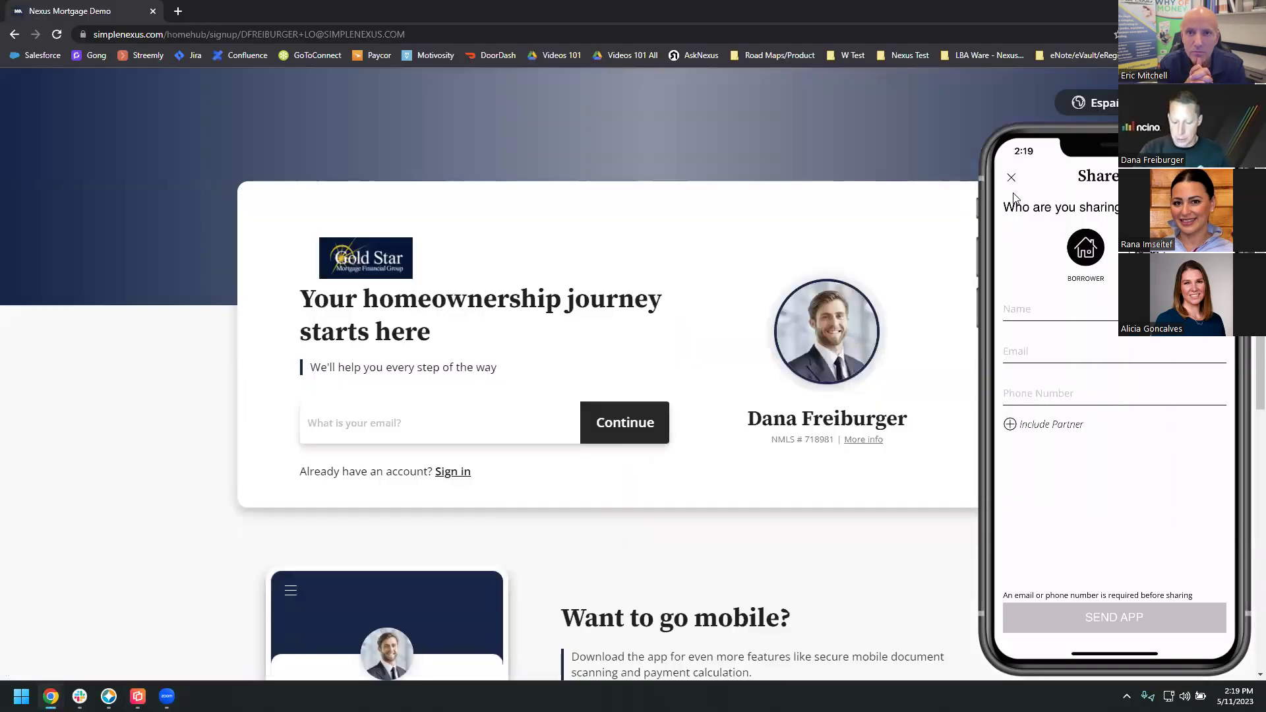
{"action": "left_click", "coordinate": [1015, 195]}
{"action": "scroll", "coordinate": [1016, 198], "scroll_direction": "down", "scroll_amount": 1}
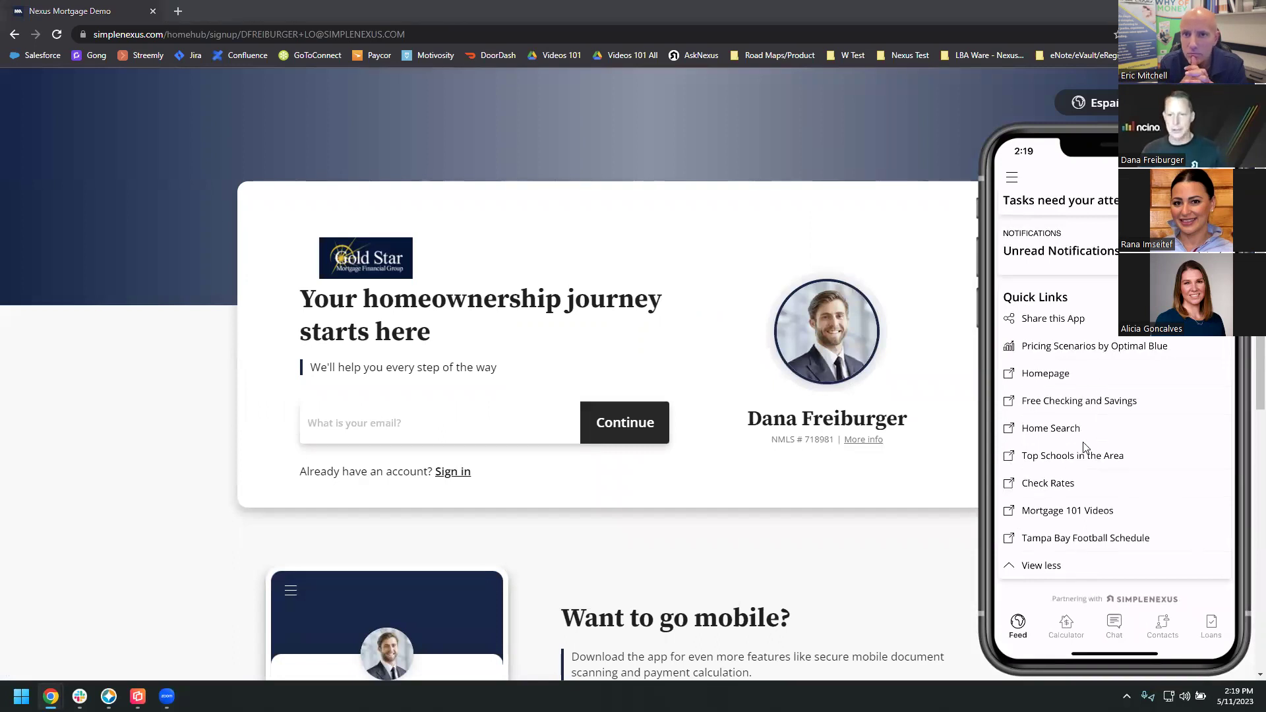
Switch to the web portal and open App Settings at the Web Links list.
{"action": "key", "text": "alt+Tab"}
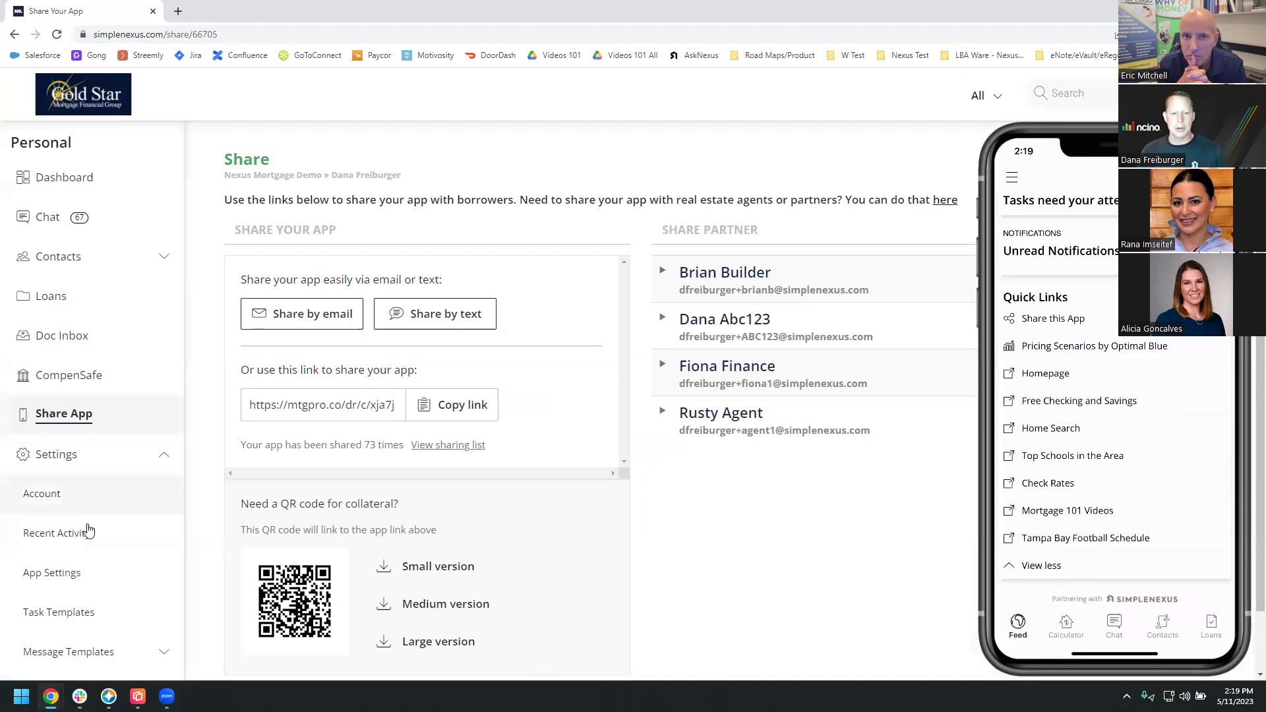
{"action": "left_click", "coordinate": [30, 574]}
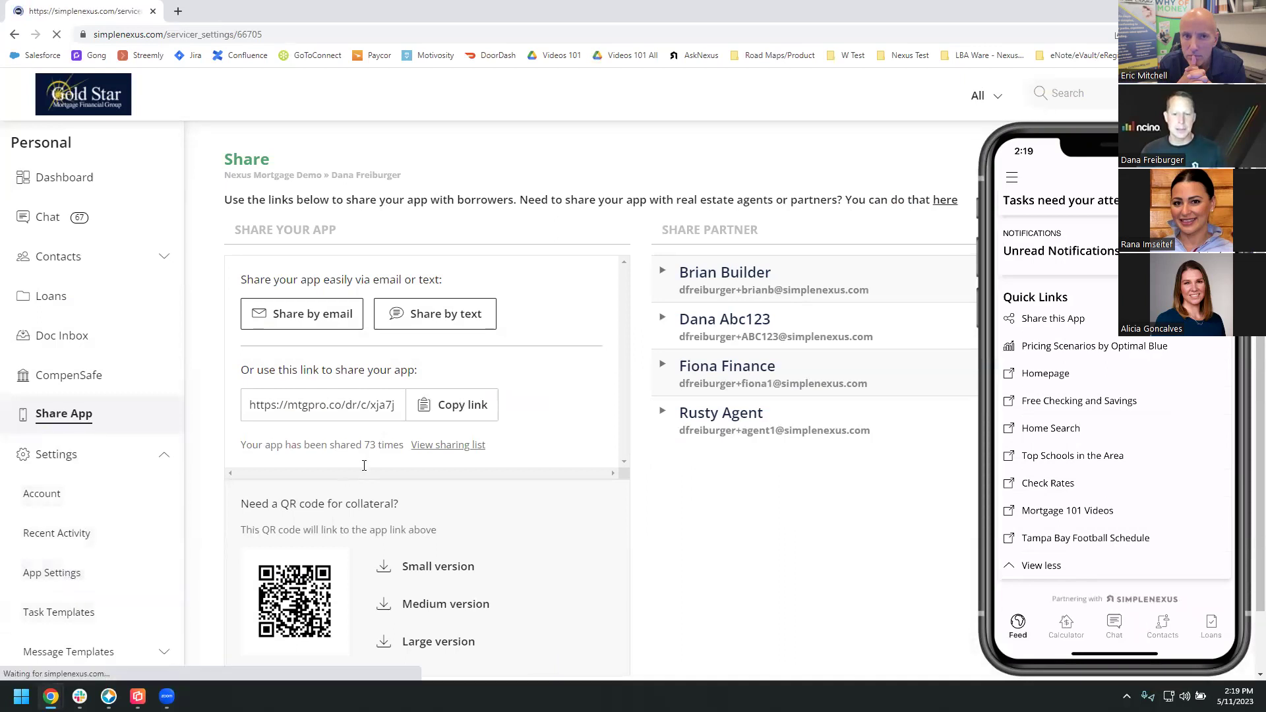
{"action": "scroll", "coordinate": [495, 531], "scroll_direction": "down", "scroll_amount": 6}
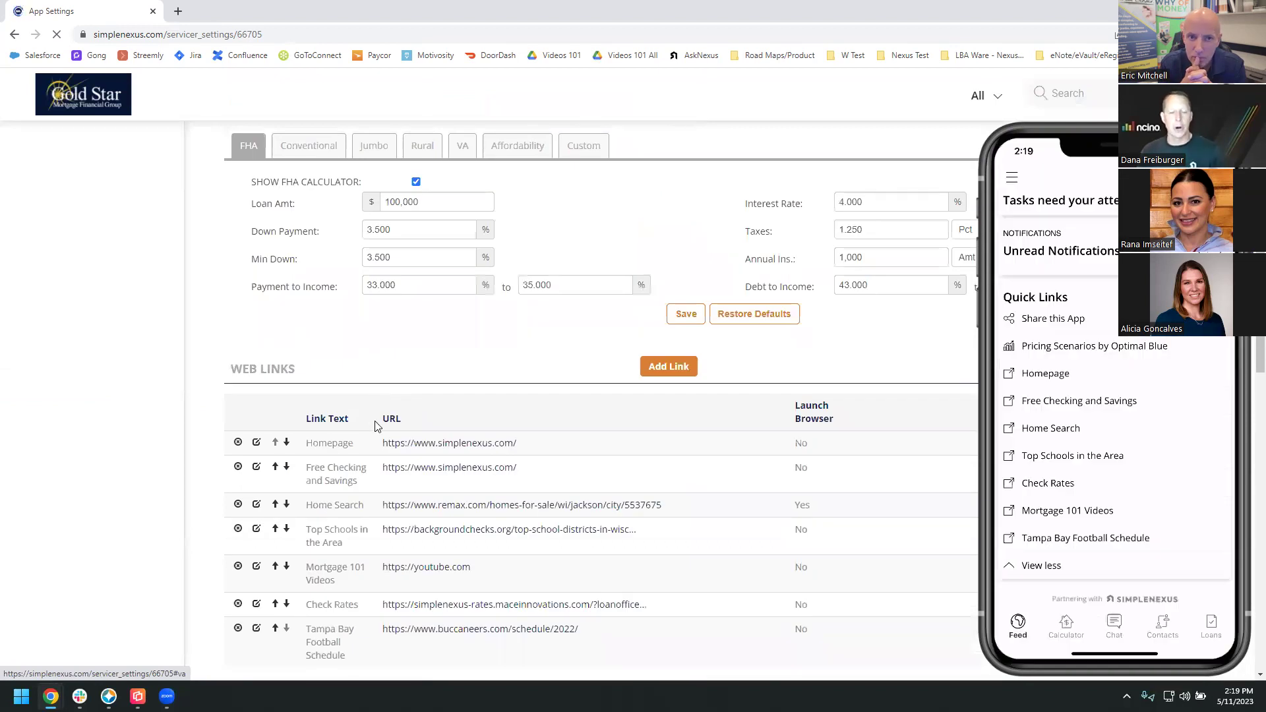
{"action": "scroll", "coordinate": [396, 521], "scroll_direction": "down", "scroll_amount": 2}
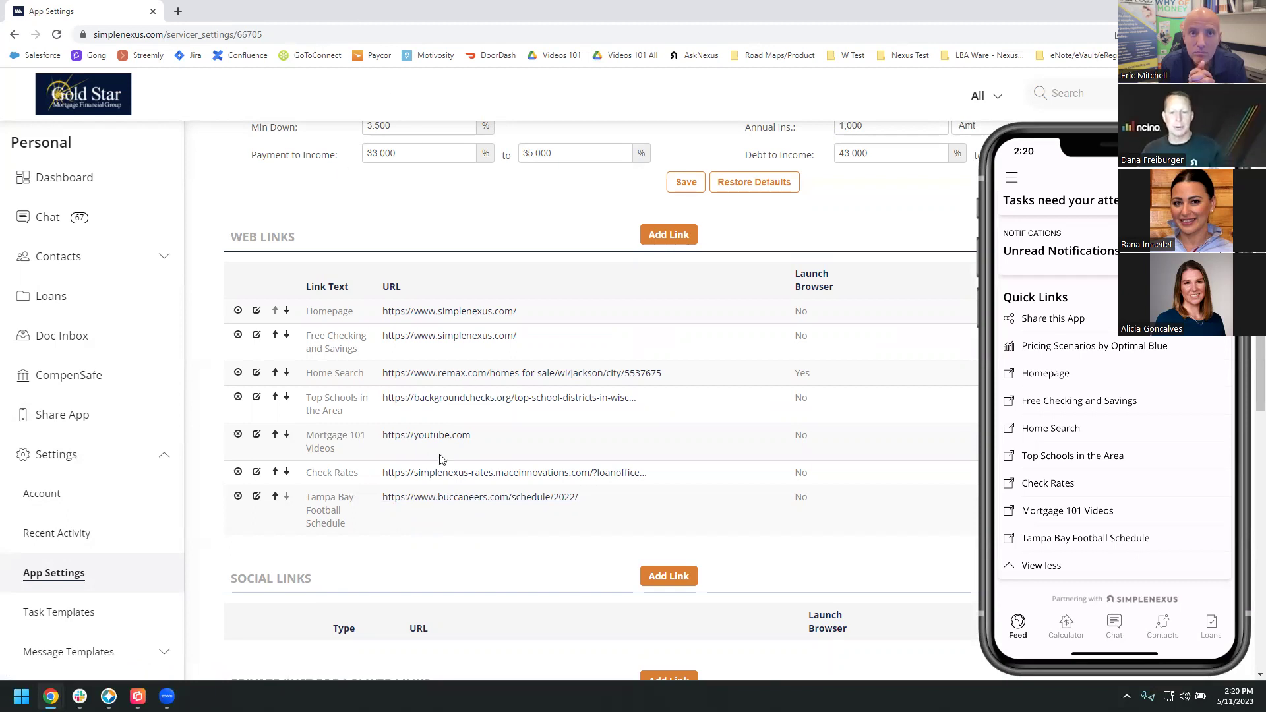
Open the Tampa Bay Football Schedule web link for editing, cancel it, and check the links against the phone's Quick Links.
{"action": "left_click", "coordinate": [256, 496]}
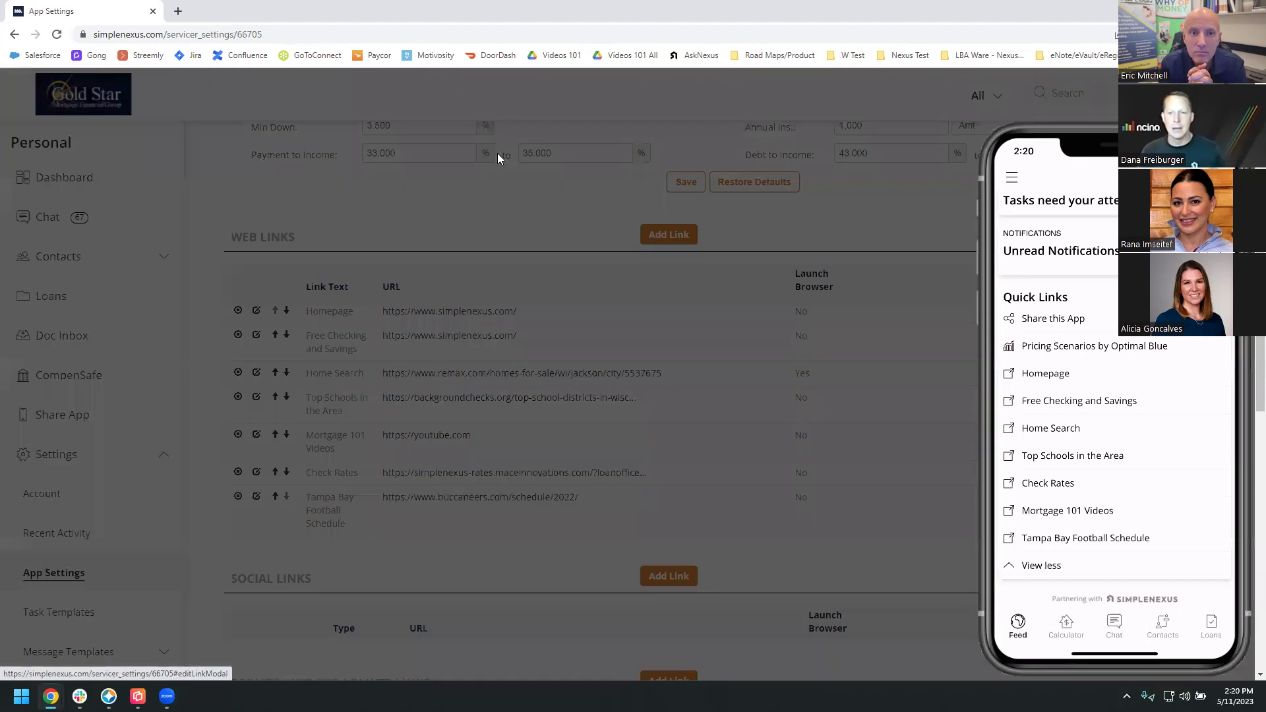
{"action": "left_click", "coordinate": [758, 336]}
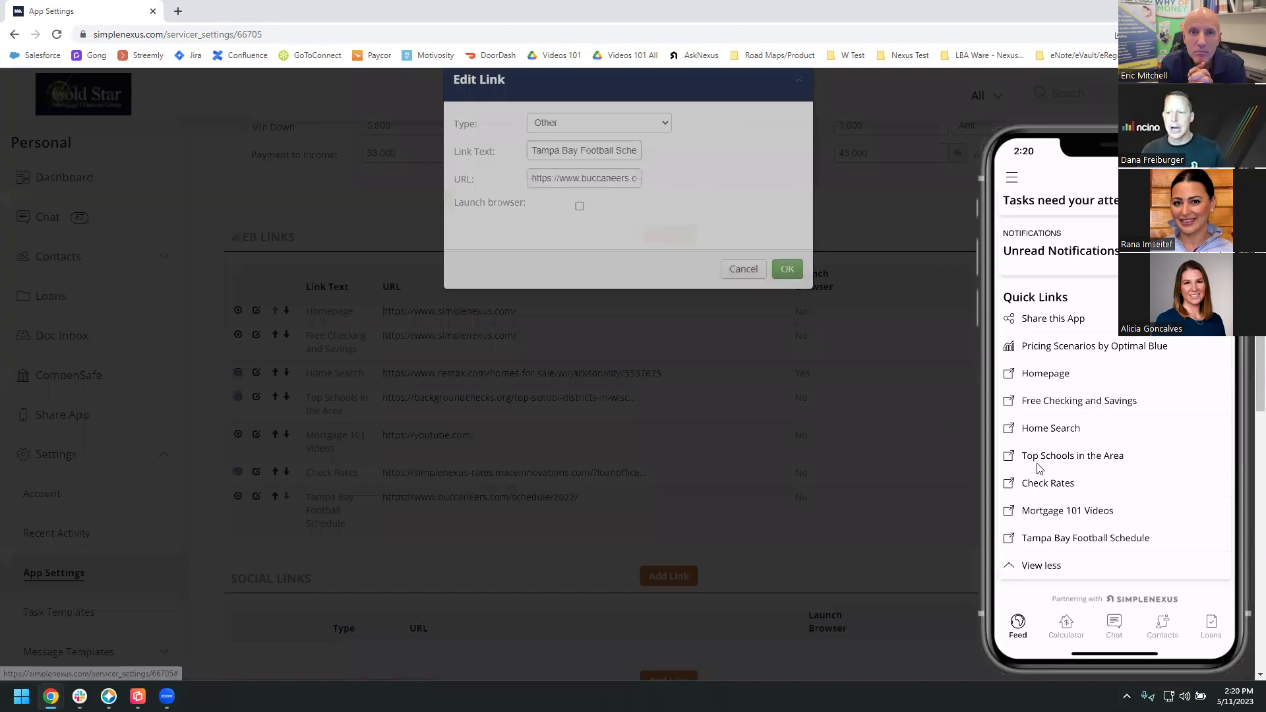
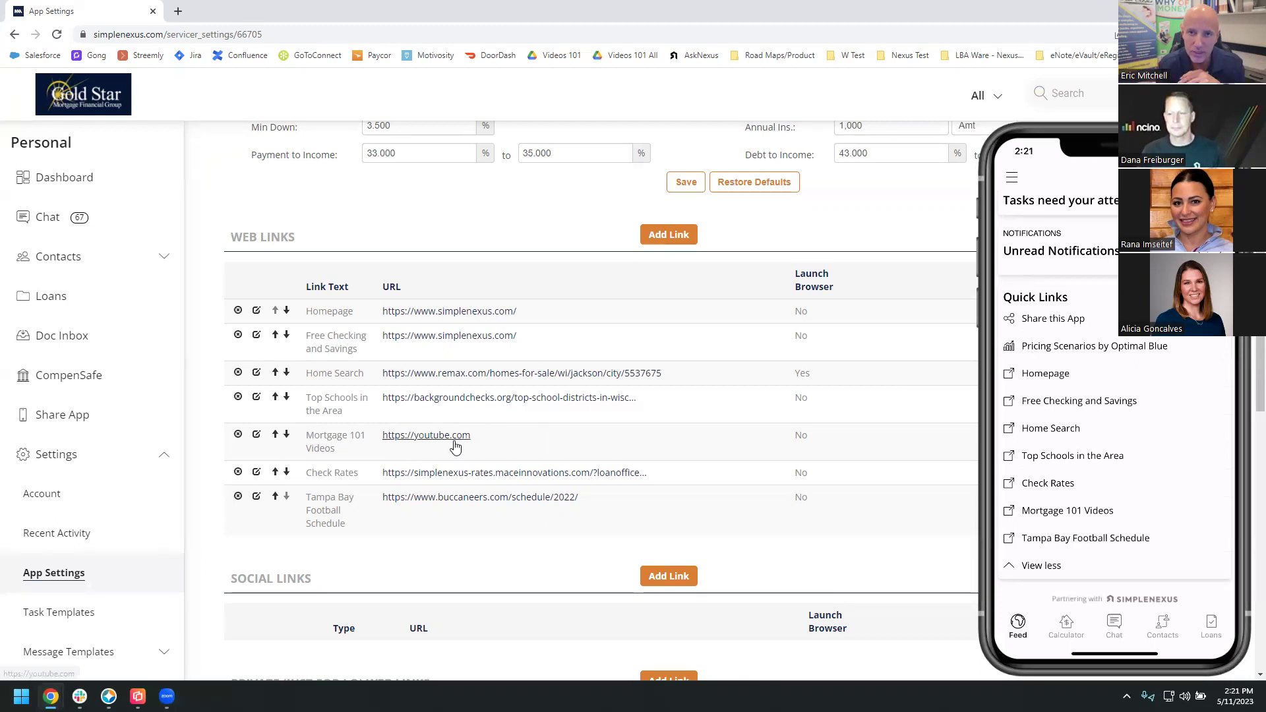
{"action": "key", "text": "alt+Tab"}
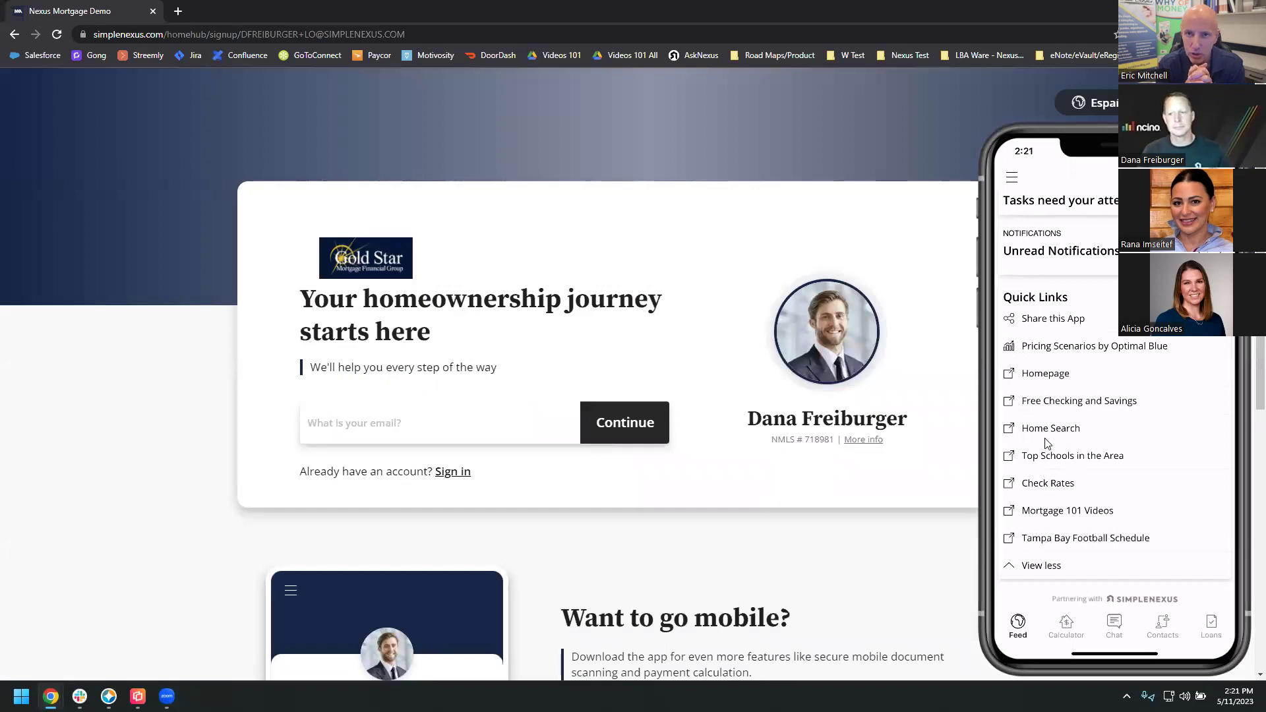
{"action": "key", "text": "alt+Tab"}
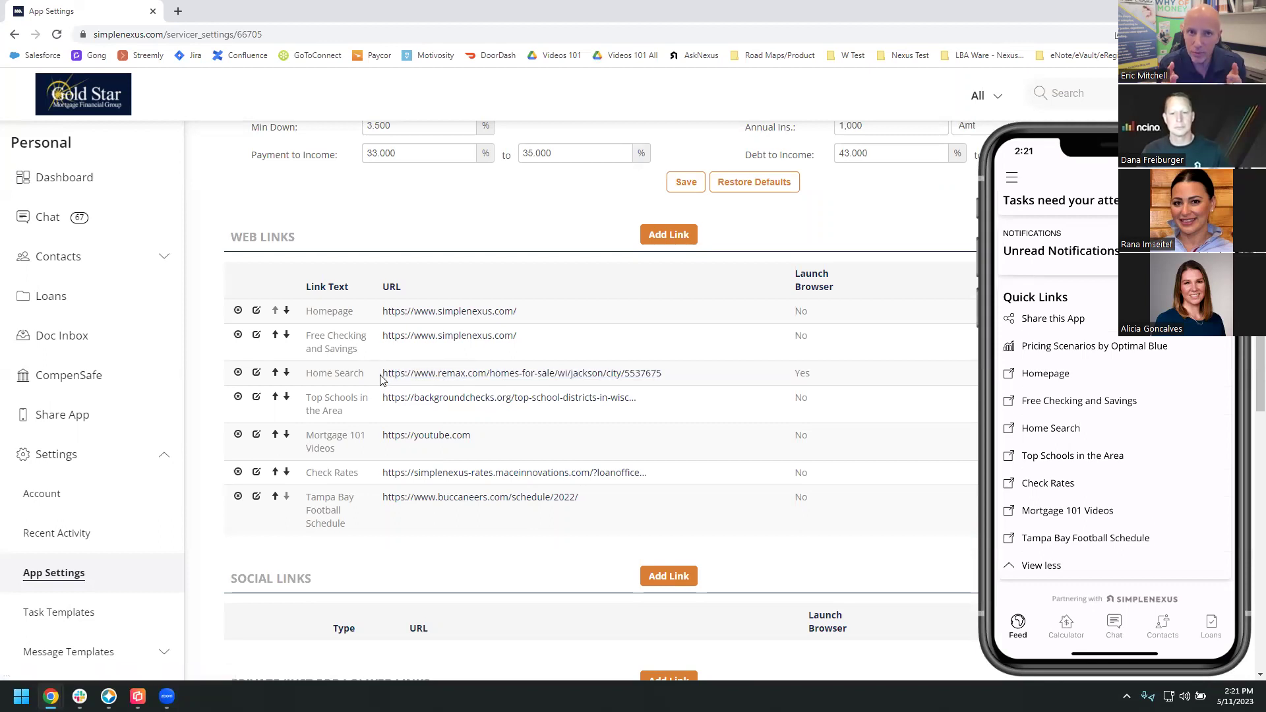
Open the Home Search web link for editing, highlight its URL, and cancel the dialog.
{"action": "left_click", "coordinate": [257, 378]}
{"action": "left_click", "coordinate": [589, 216]}
{"action": "triple_click", "coordinate": [588, 216]}
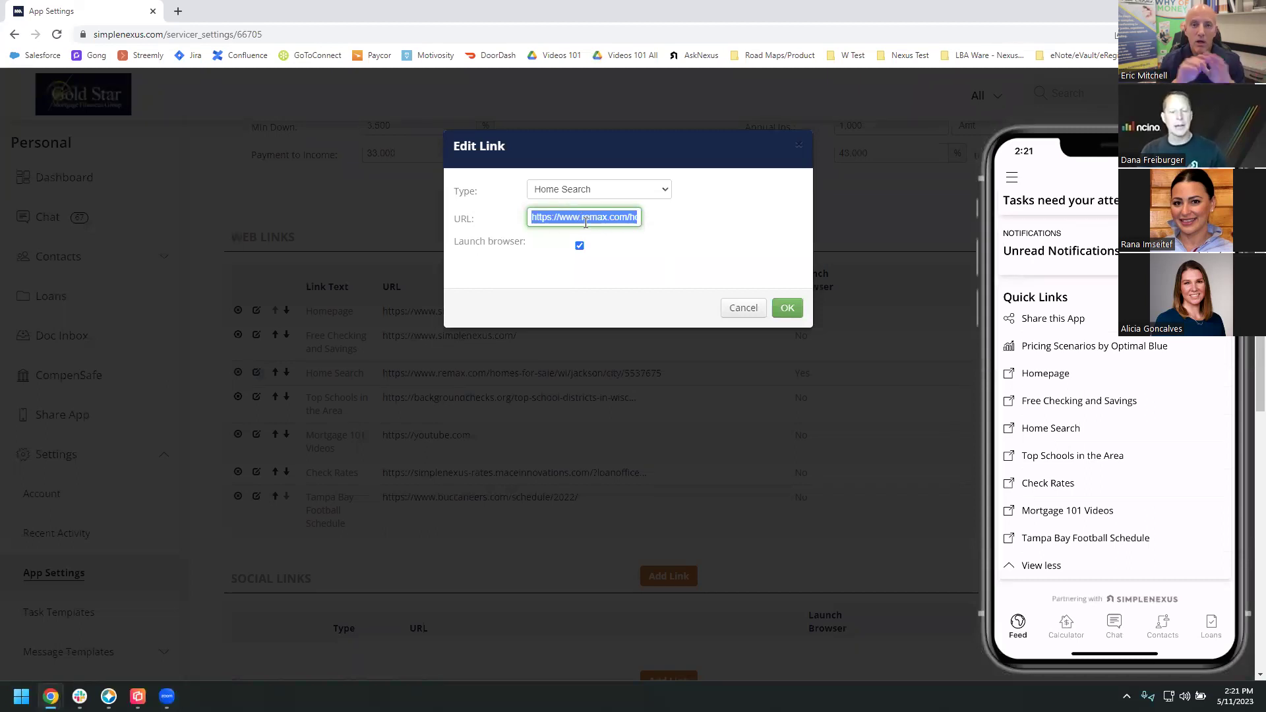
{"action": "left_click", "coordinate": [743, 308]}
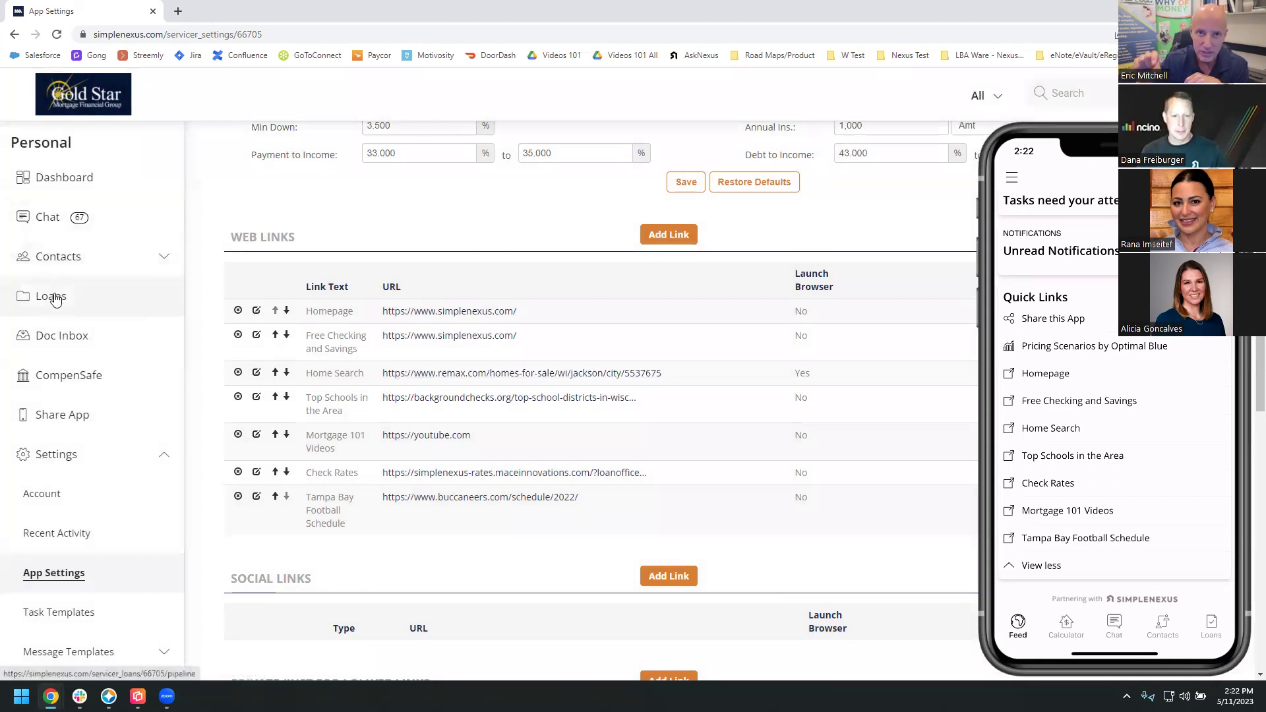
Open the Partners contact list and expand the first partner's details.
{"action": "left_click", "coordinate": [58, 259]}
{"action": "left_click", "coordinate": [43, 372]}
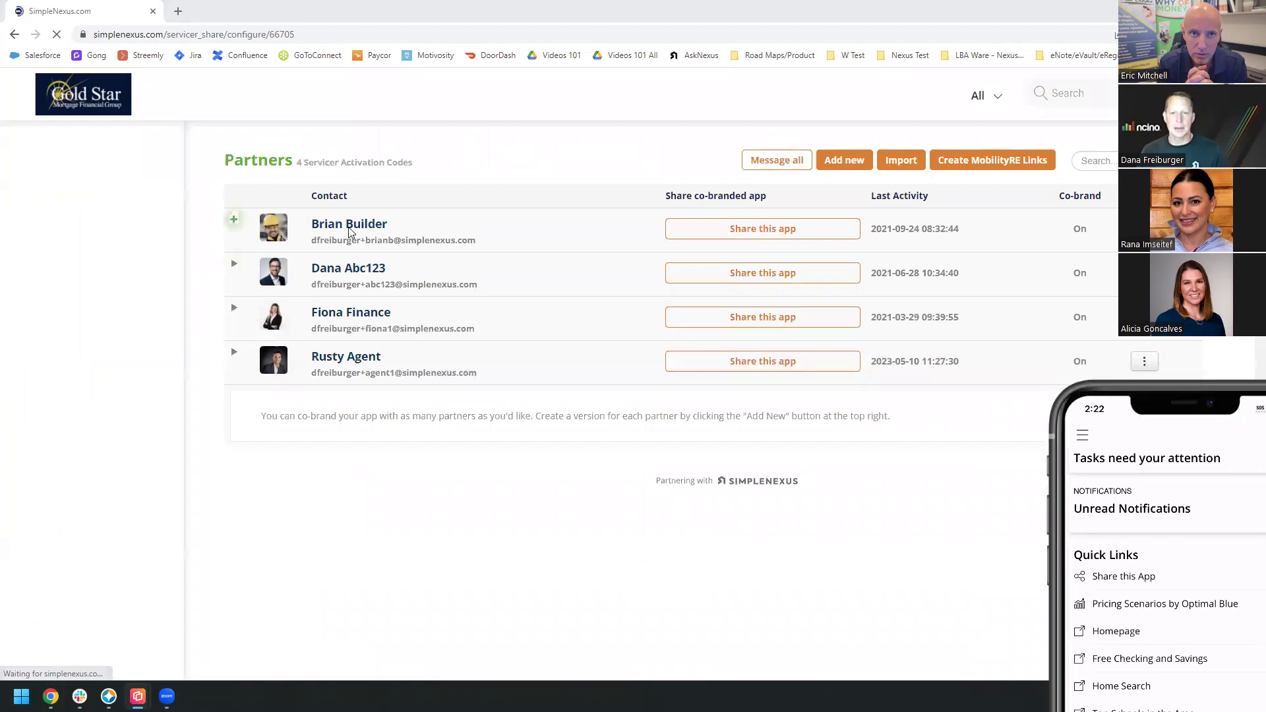
{"action": "left_click", "coordinate": [235, 221]}
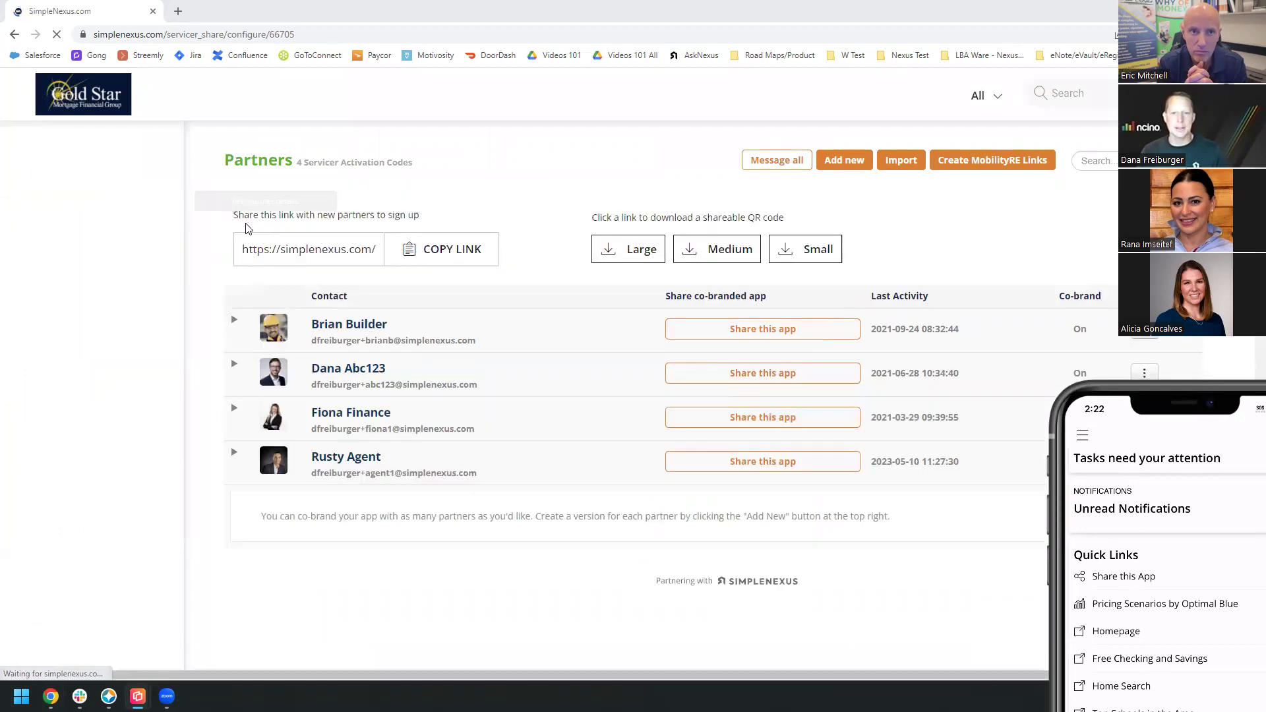
{"action": "left_click", "coordinate": [235, 319]}
Review the first partner's contact details and bio, and highlight the Web Links heading.
{"action": "scroll", "coordinate": [482, 426], "scroll_direction": "down", "scroll_amount": 4}
{"action": "scroll", "coordinate": [482, 426], "scroll_direction": "down", "scroll_amount": 4}
{"action": "left_click_drag", "start_coordinate": [264, 295], "coordinate": [354, 296]}
{"action": "scroll", "coordinate": [370, 362], "scroll_direction": "up", "scroll_amount": 8}
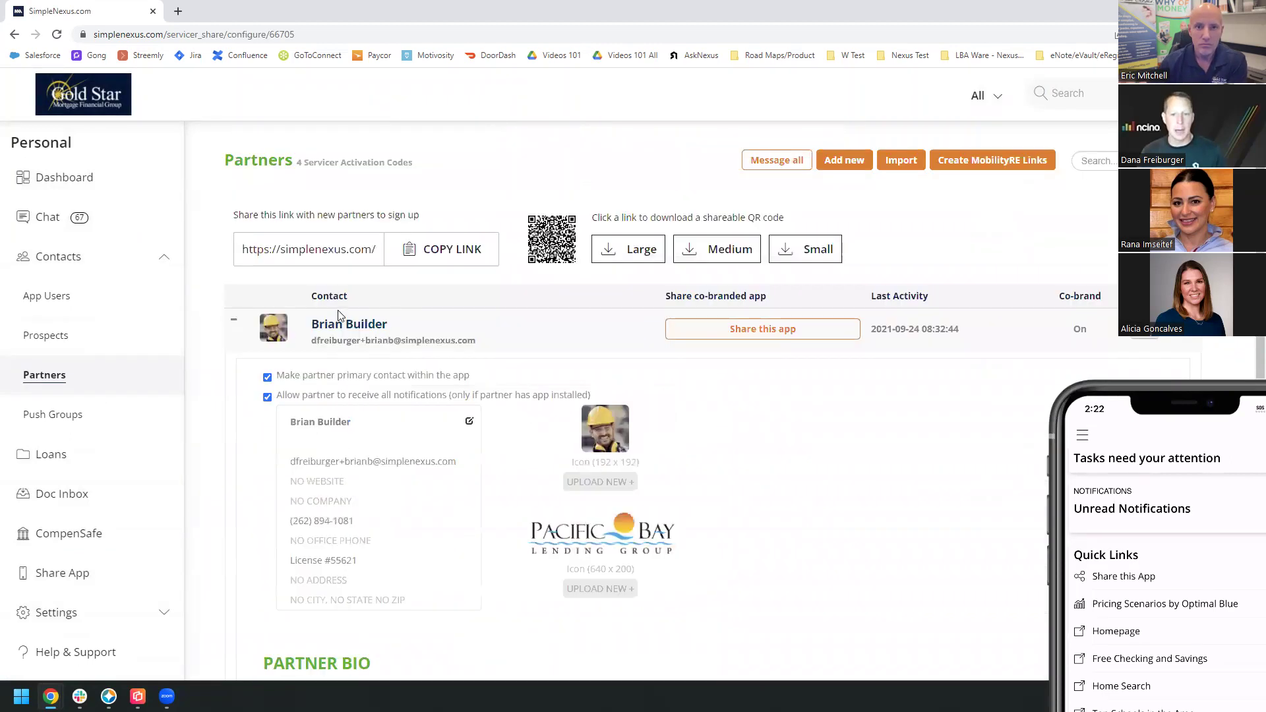
Expand the last partner in the list and review the partner bio and web links.
{"action": "scroll", "coordinate": [363, 334], "scroll_direction": "down", "scroll_amount": 9}
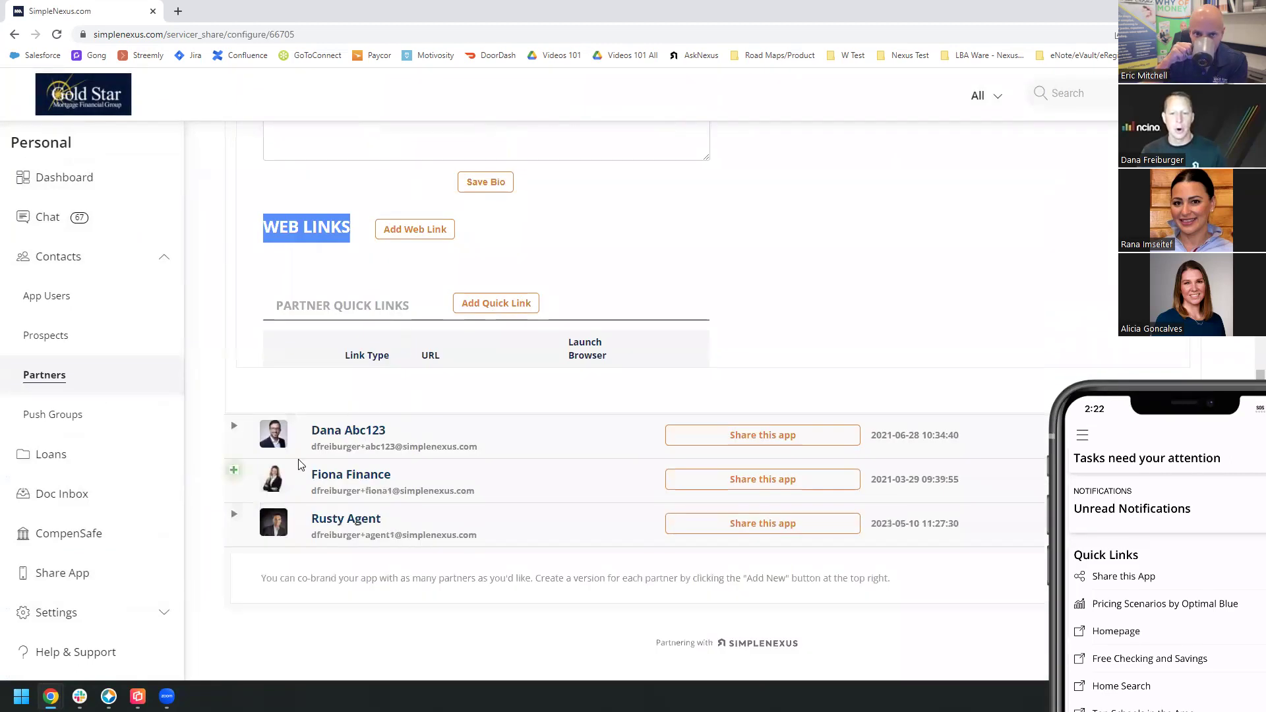
{"action": "left_click", "coordinate": [234, 514]}
{"action": "scroll", "coordinate": [394, 364], "scroll_direction": "down", "scroll_amount": 6}
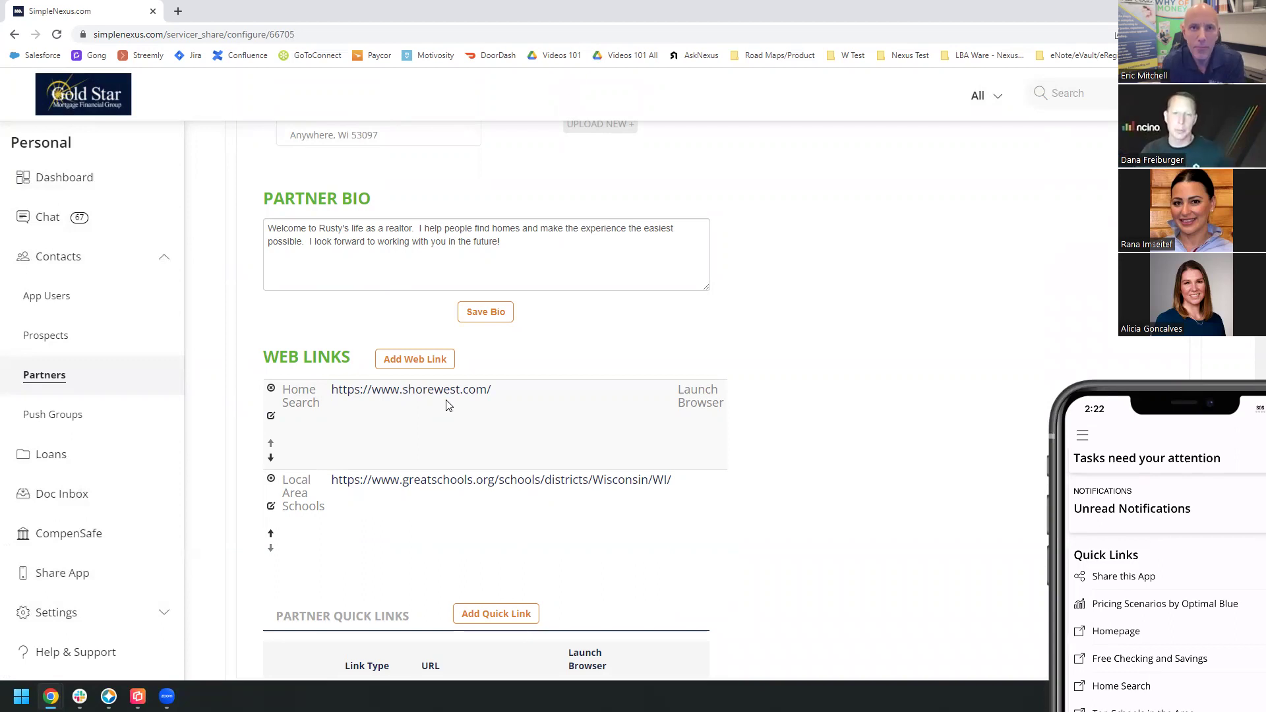
{"action": "scroll", "coordinate": [345, 466], "scroll_direction": "up", "scroll_amount": 6}
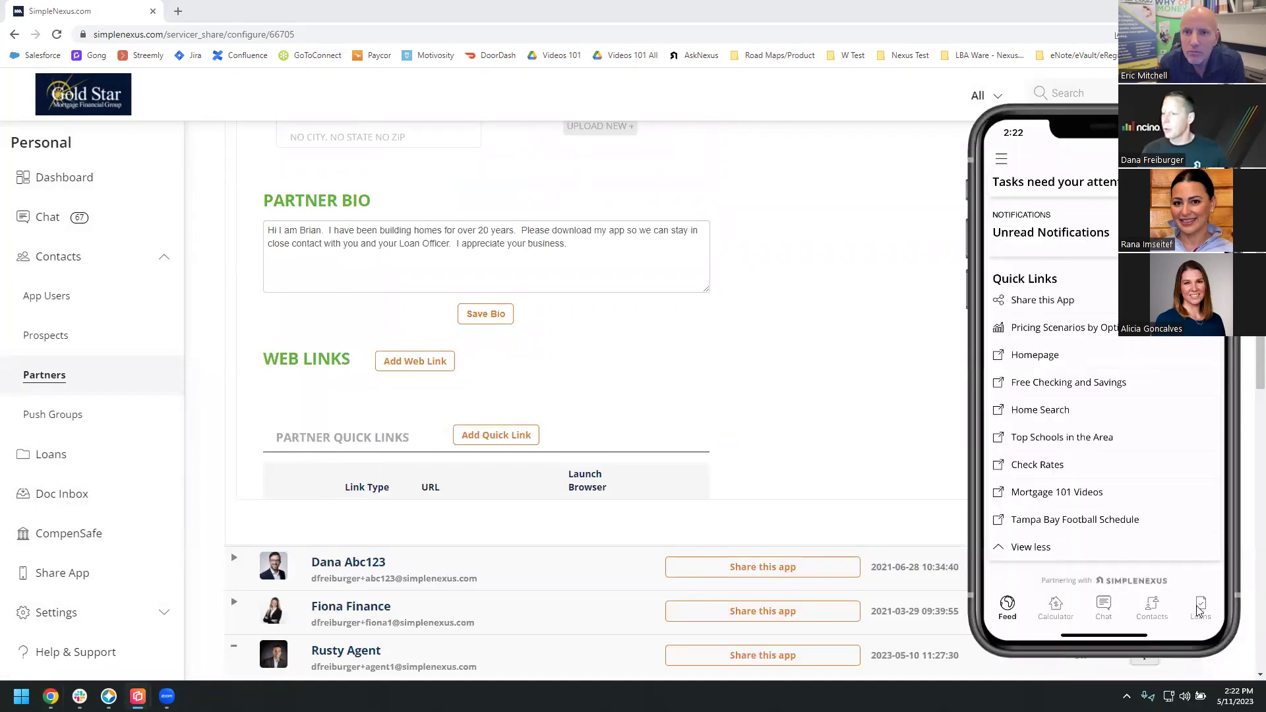
Open the Loans list in the phone app and bring up the actions for the application submitted 05/10/2023 3:34:56 PM.
{"action": "left_click", "coordinate": [1200, 608]}
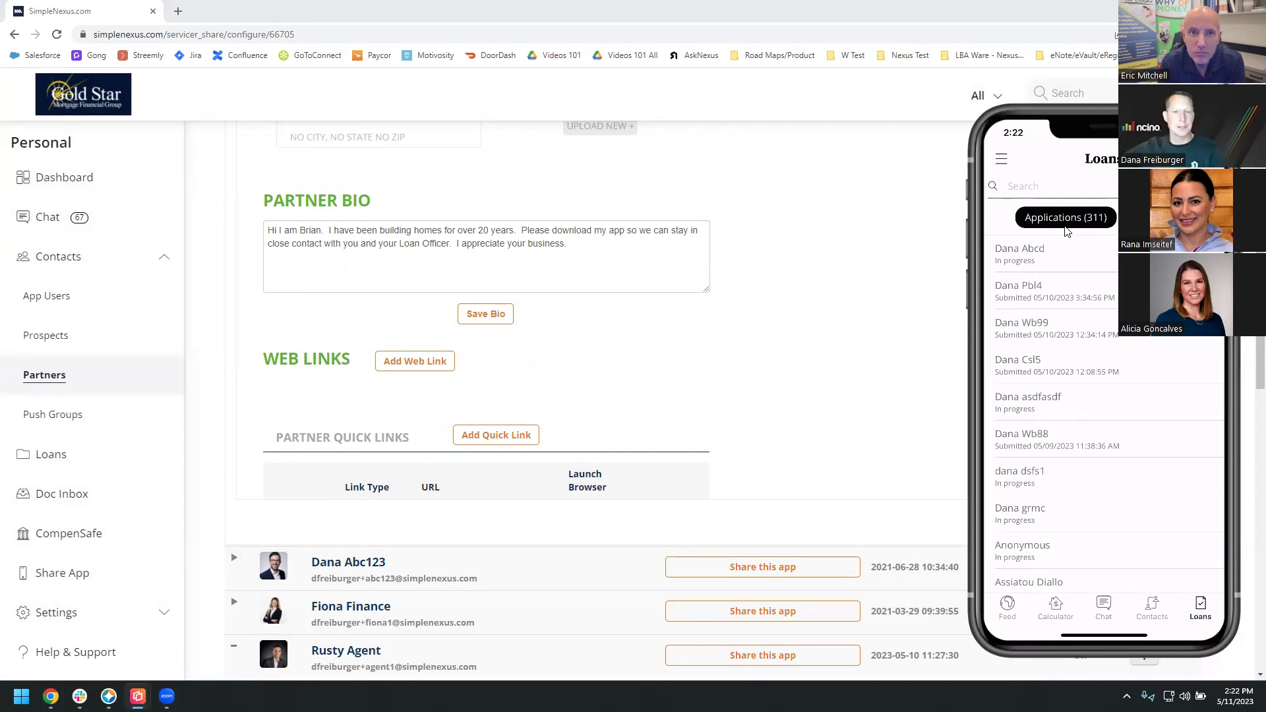
{"action": "left_click", "coordinate": [1042, 297]}
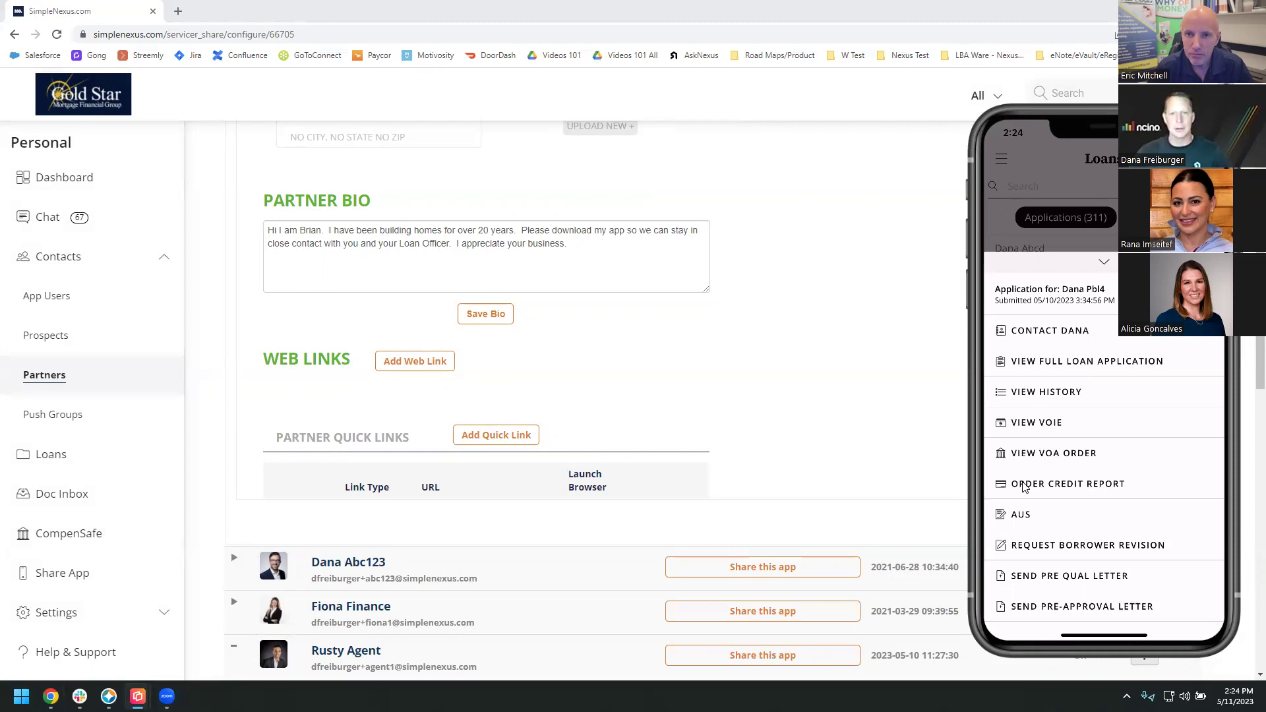
Open the $380,000 loan created 5/11/23, step through its letter's borrower details and sharing settings, and check the new loan application option.
{"action": "left_click", "coordinate": [1022, 516]}
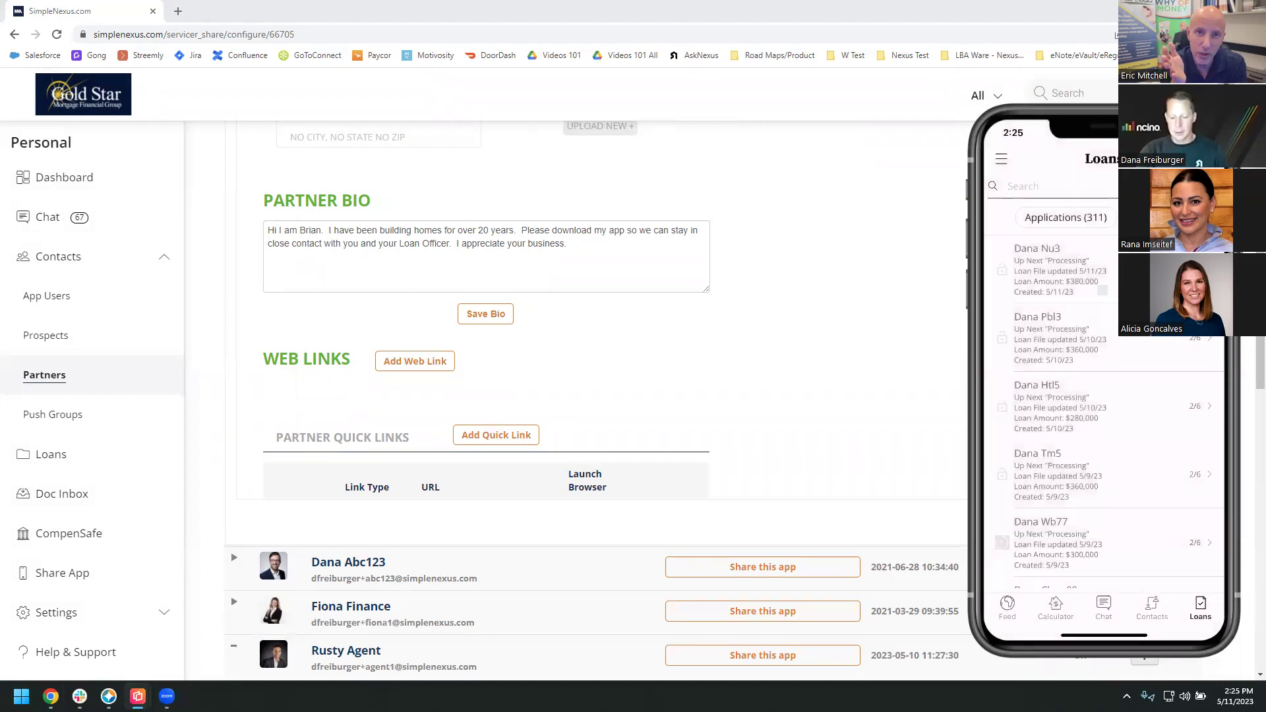
{"action": "left_click", "coordinate": [1085, 264]}
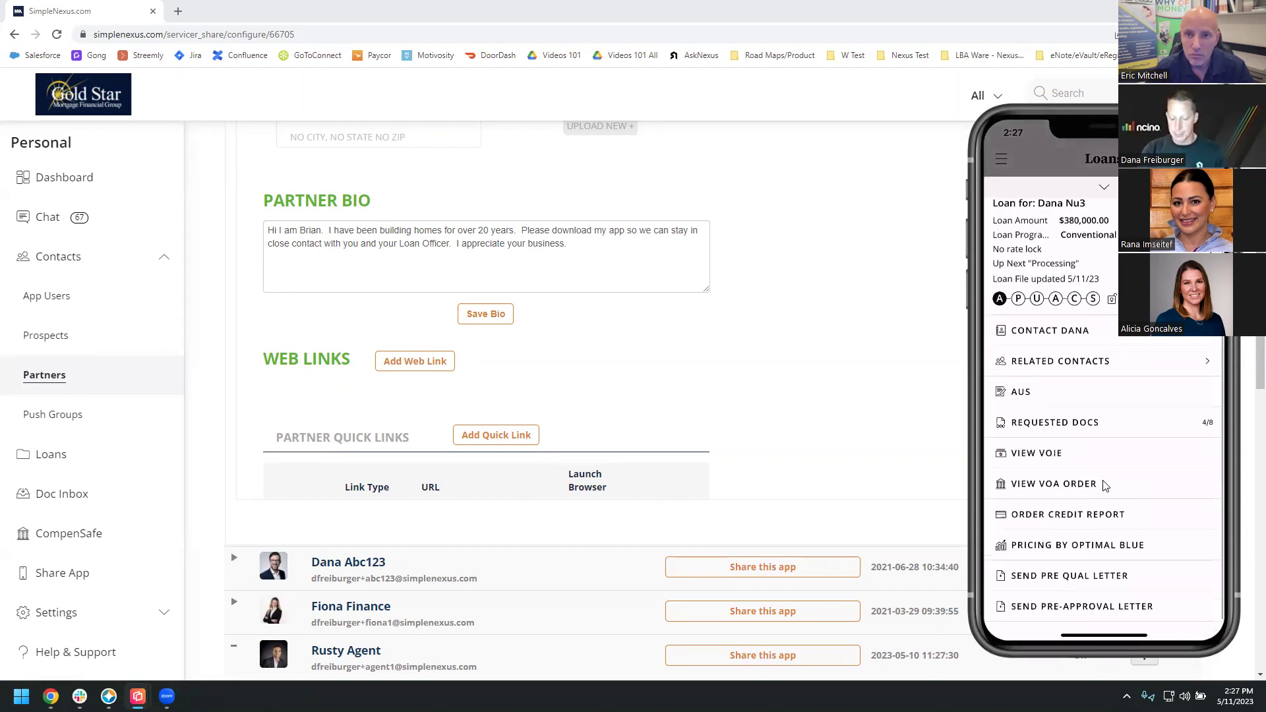
{"action": "left_click", "coordinate": [1104, 485]}
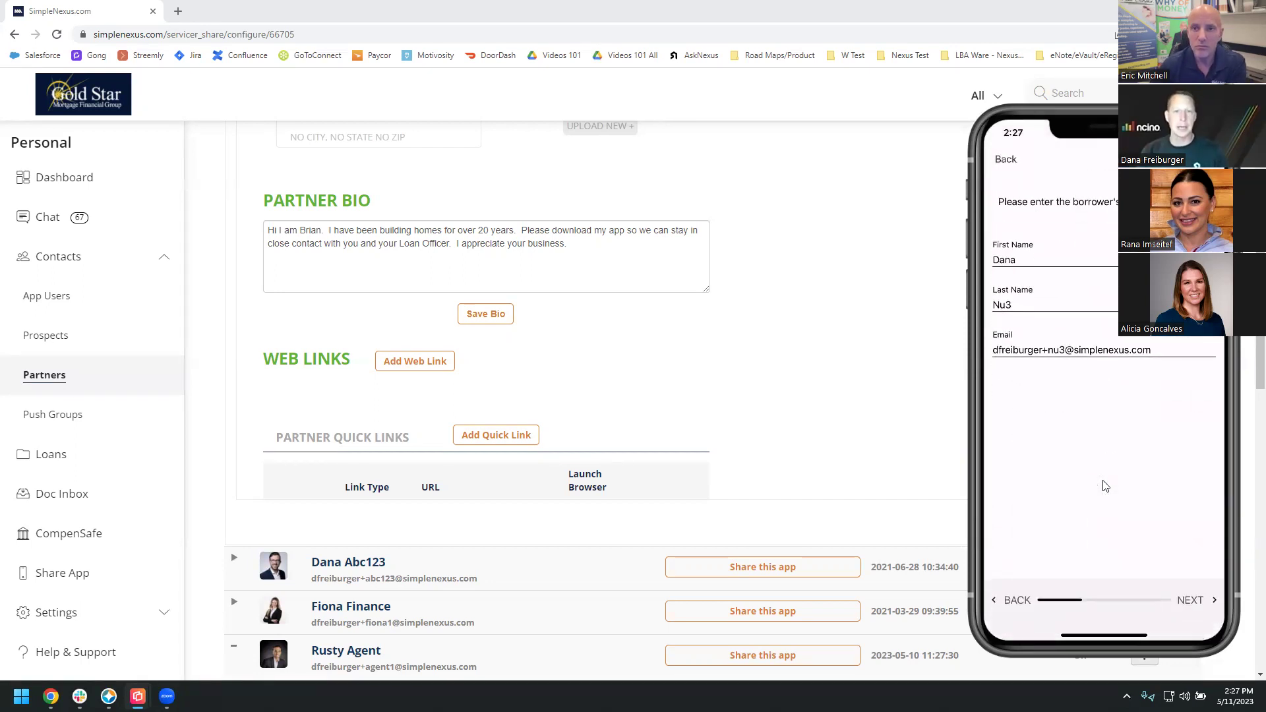
{"action": "left_click", "coordinate": [1190, 600]}
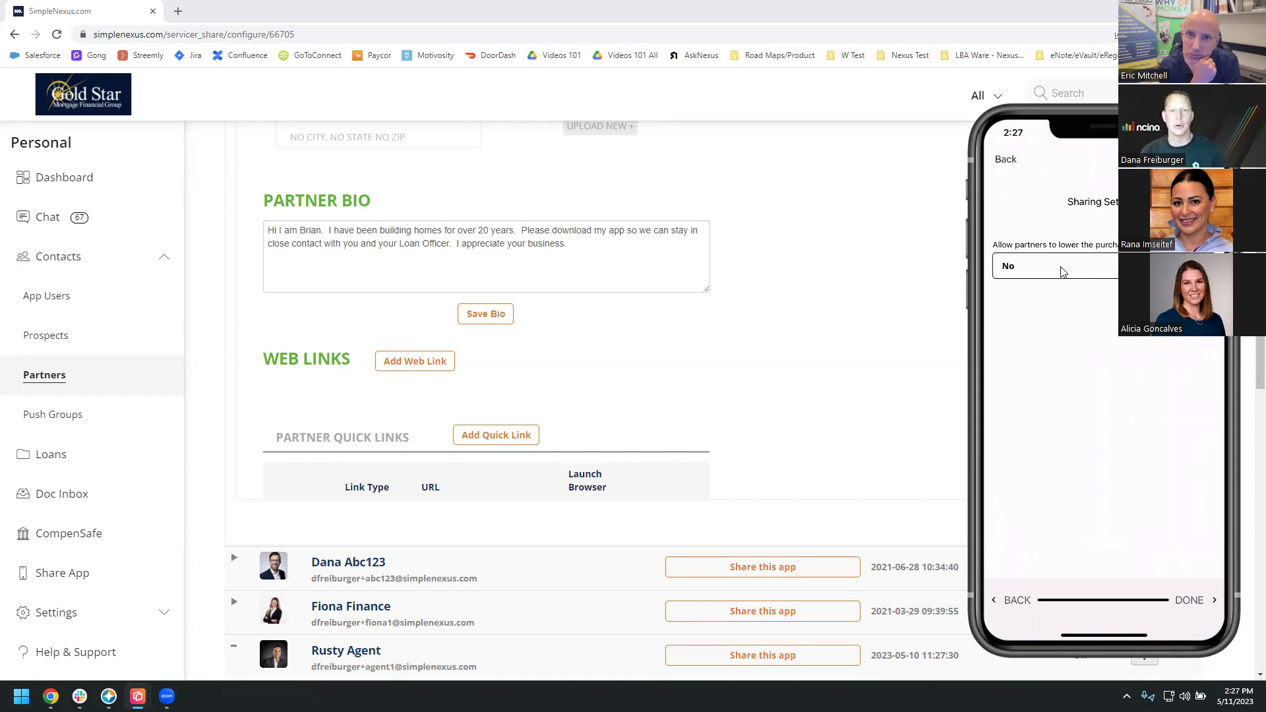
{"action": "left_click", "coordinate": [1062, 271]}
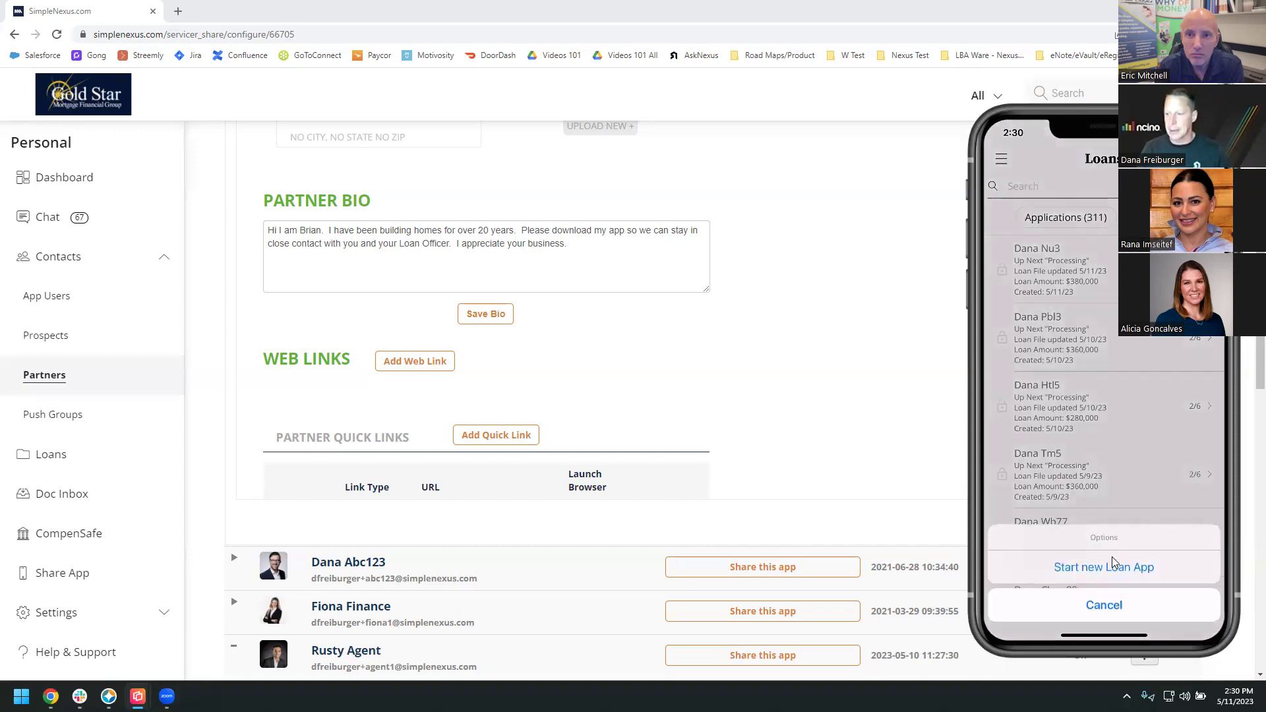
{"action": "left_click", "coordinate": [1107, 564]}
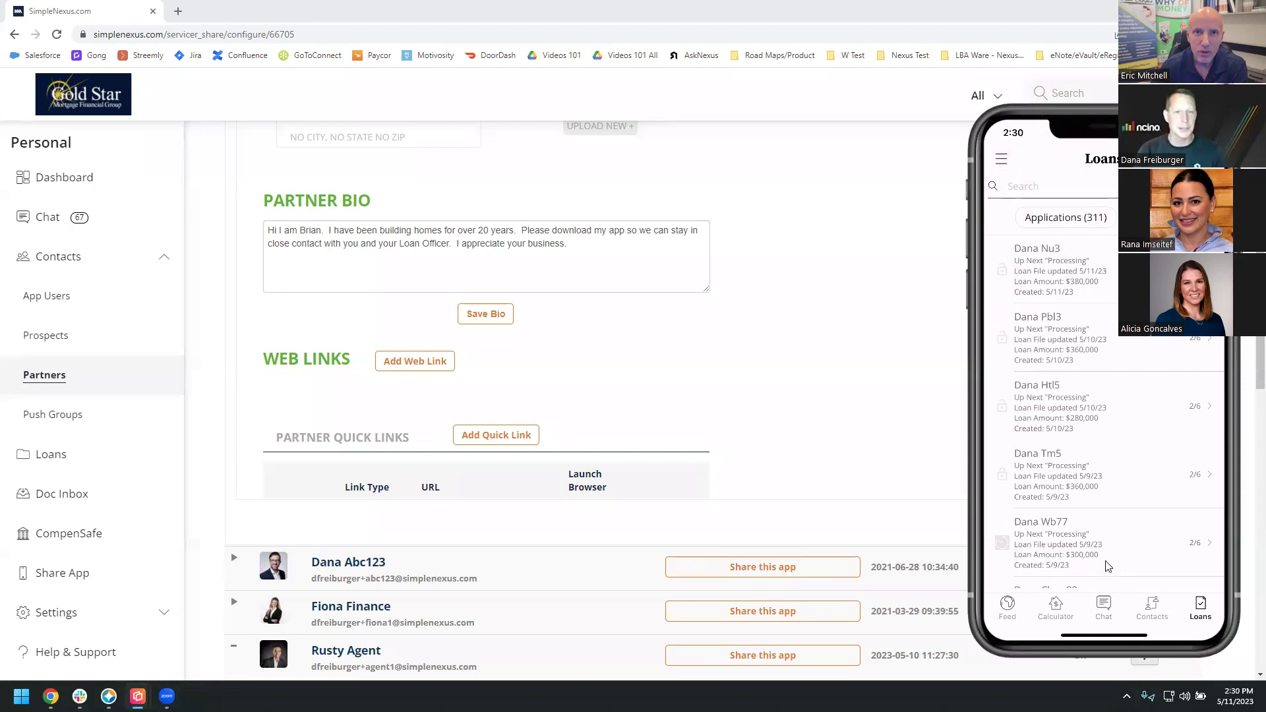
Open the app users in the phone app's contacts and review the second user's contact actions.
{"action": "left_click", "coordinate": [1148, 610]}
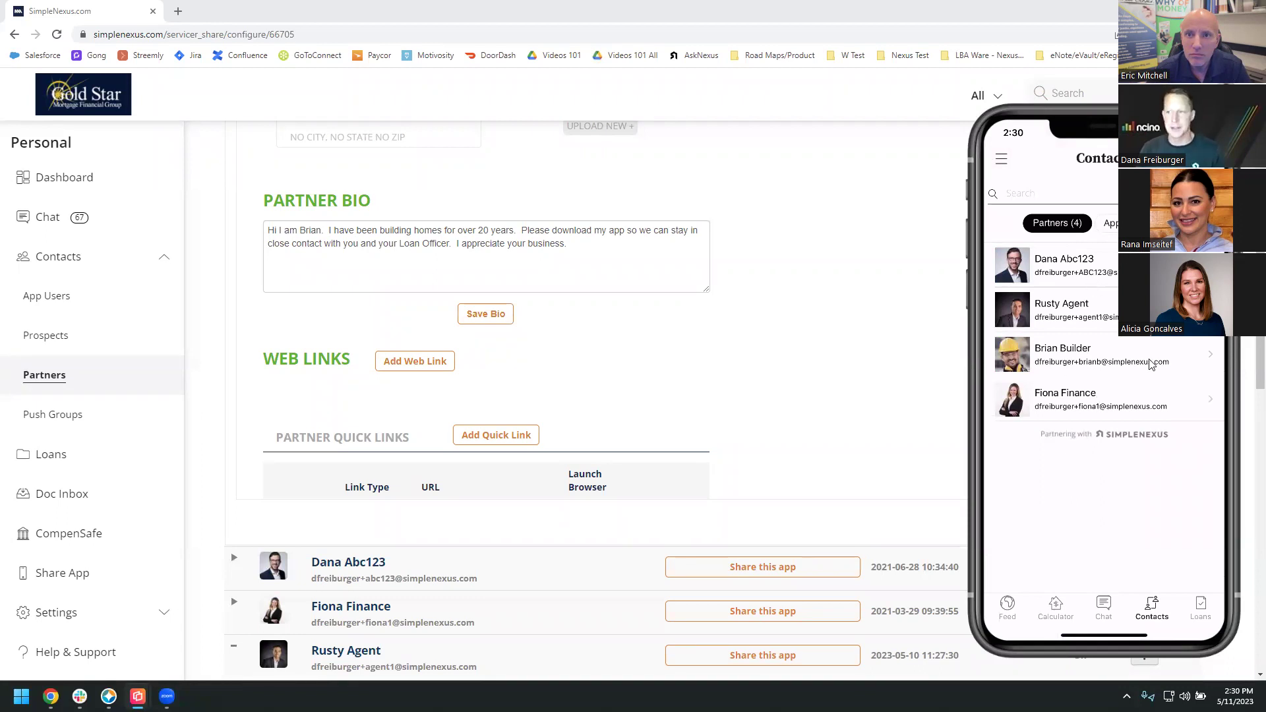
{"action": "left_click", "coordinate": [1110, 223]}
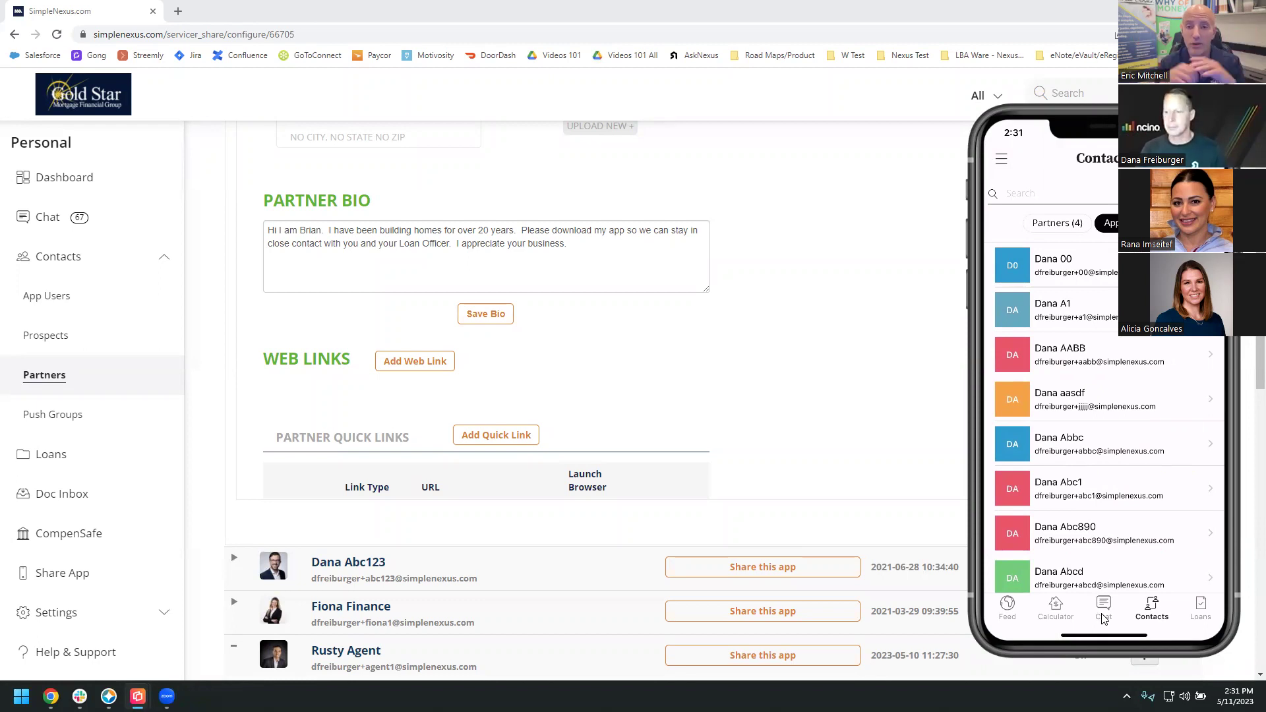
{"action": "left_click", "coordinate": [1112, 298]}
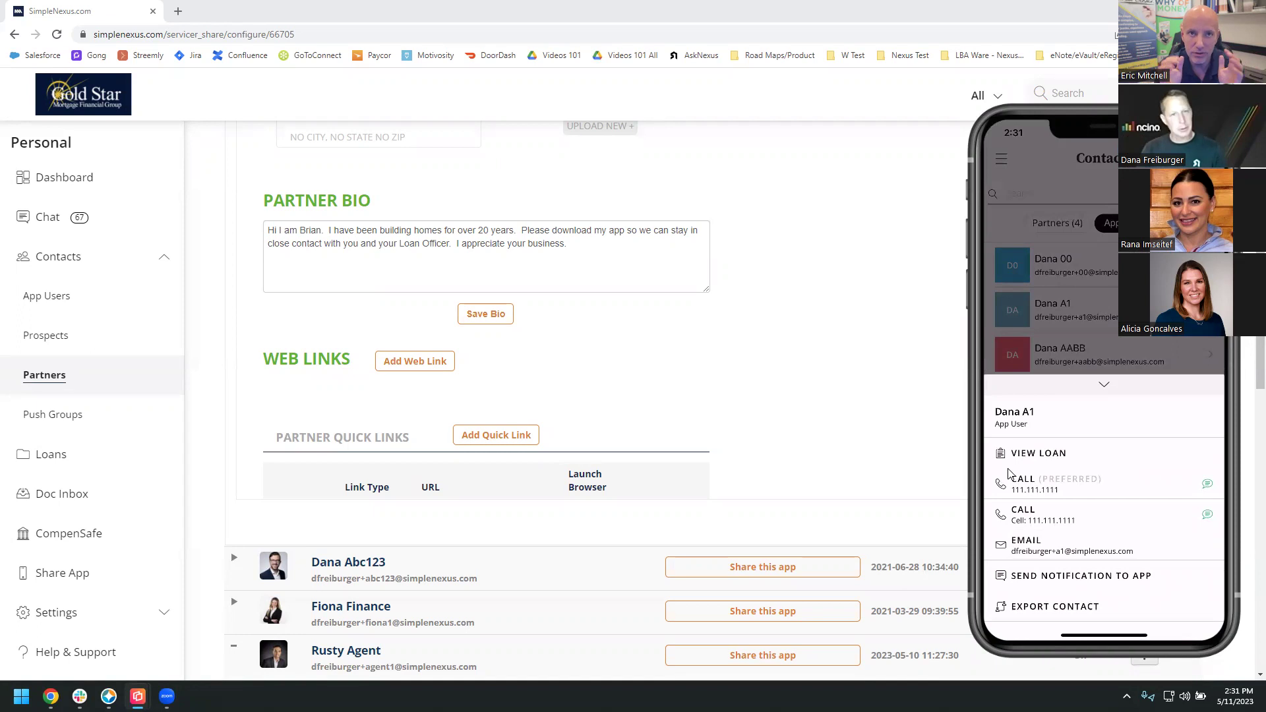
{"action": "left_click", "coordinate": [1050, 505]}
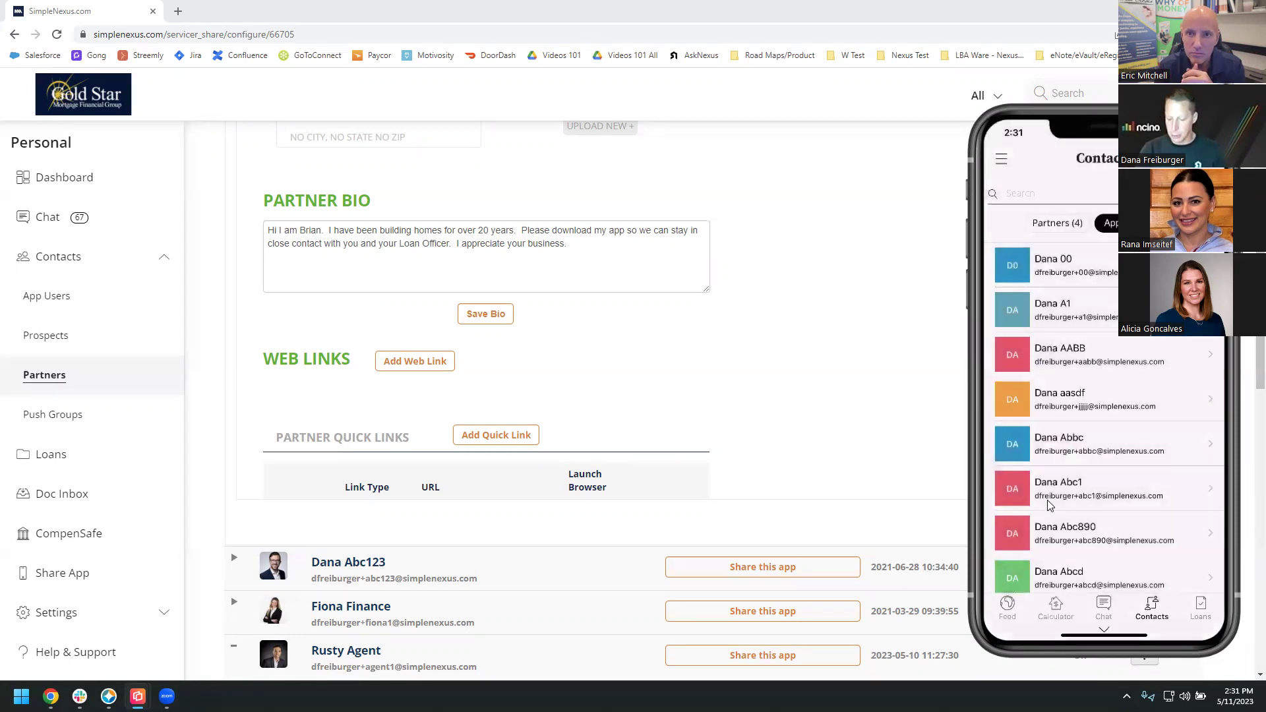
{"action": "left_click", "coordinate": [1071, 317]}
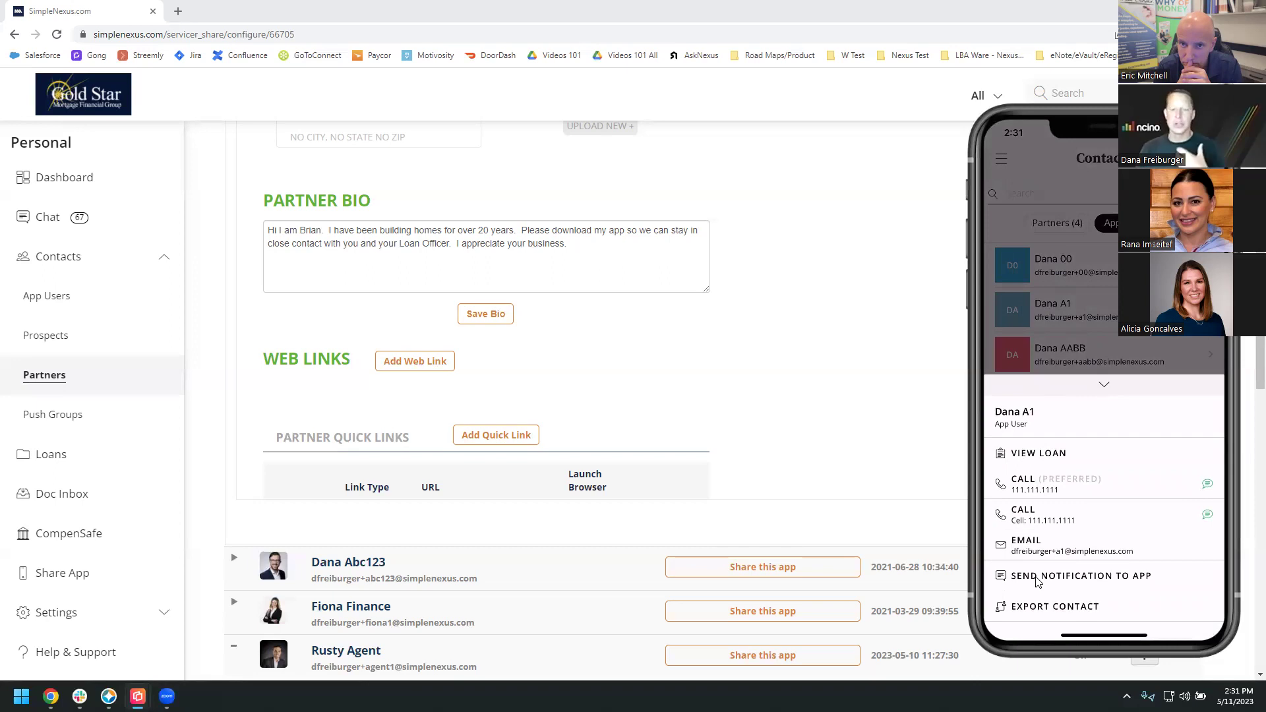
Review the phone app's chat channels over the borrower signup page and open the loan calculators.
{"action": "left_click", "coordinate": [1087, 415]}
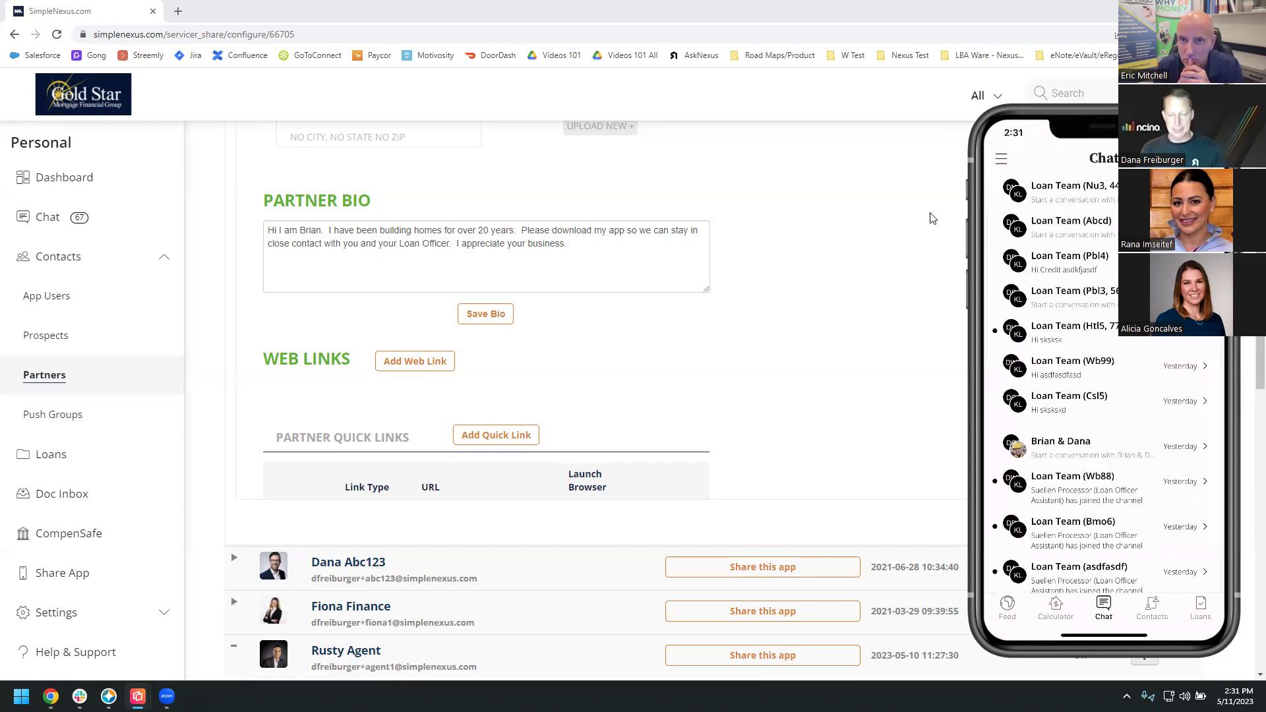
{"action": "key", "text": "alt+Tab"}
{"action": "key", "text": "Tab"}
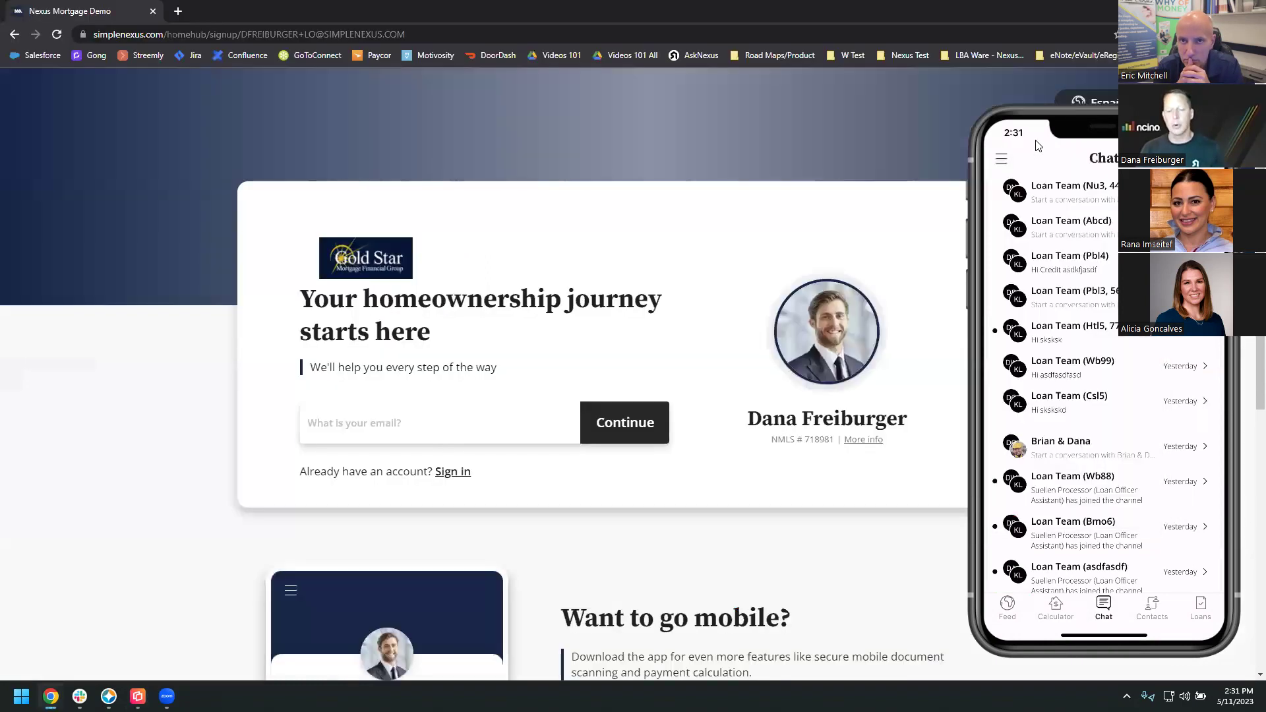
{"action": "left_click", "coordinate": [1054, 139]}
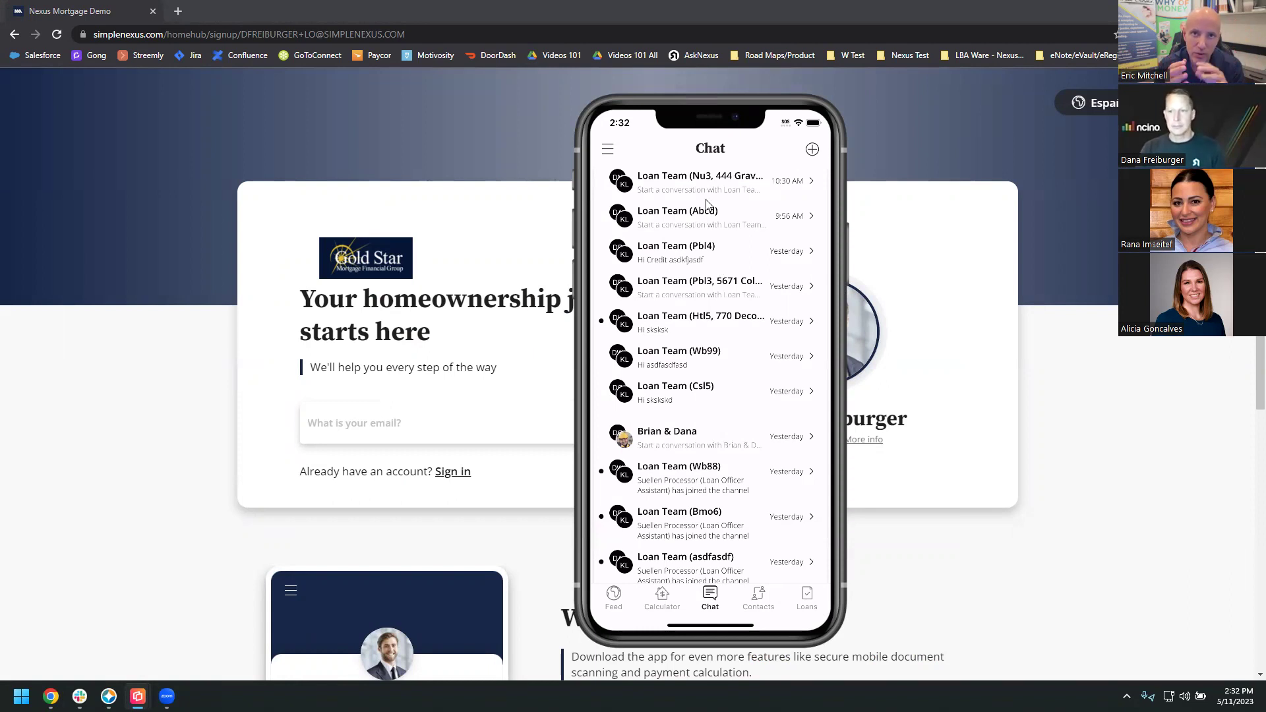
{"action": "left_click", "coordinate": [664, 394]}
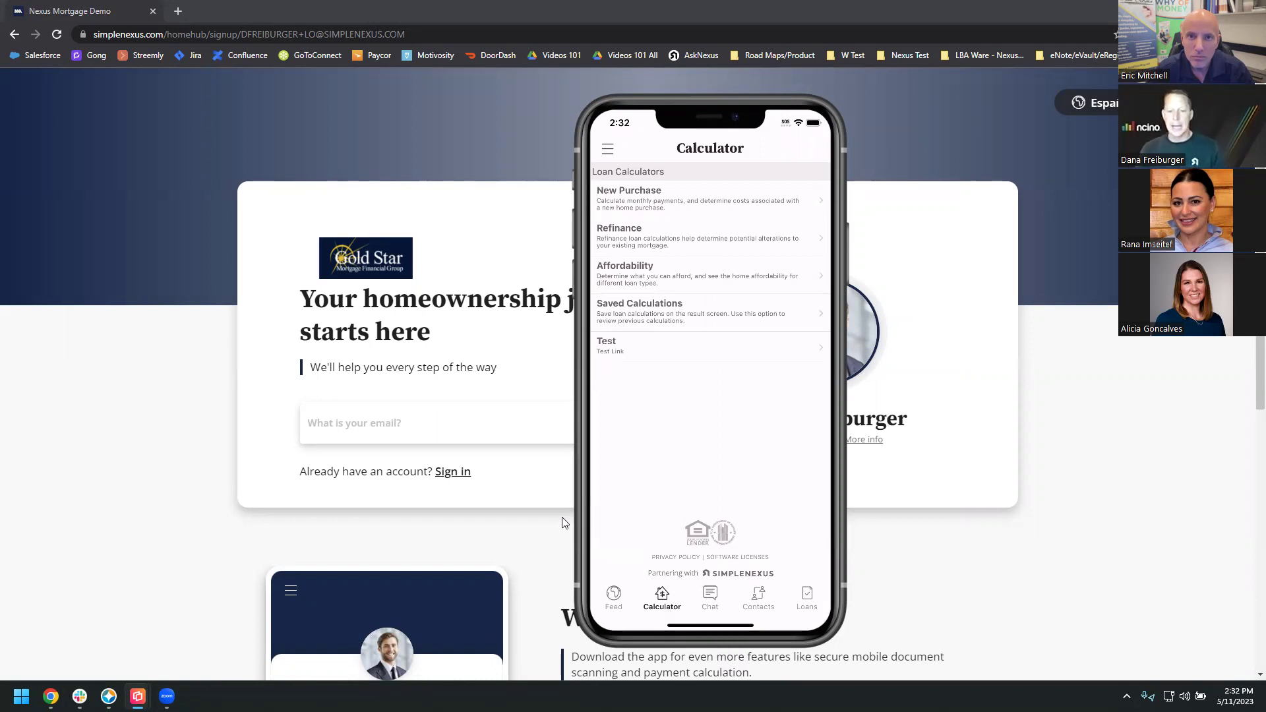
Switch to the SimpleNexus web portal, open App Settings and view the calculator defaults with the phone window moved aside.
{"action": "key", "text": "alt+Tab"}
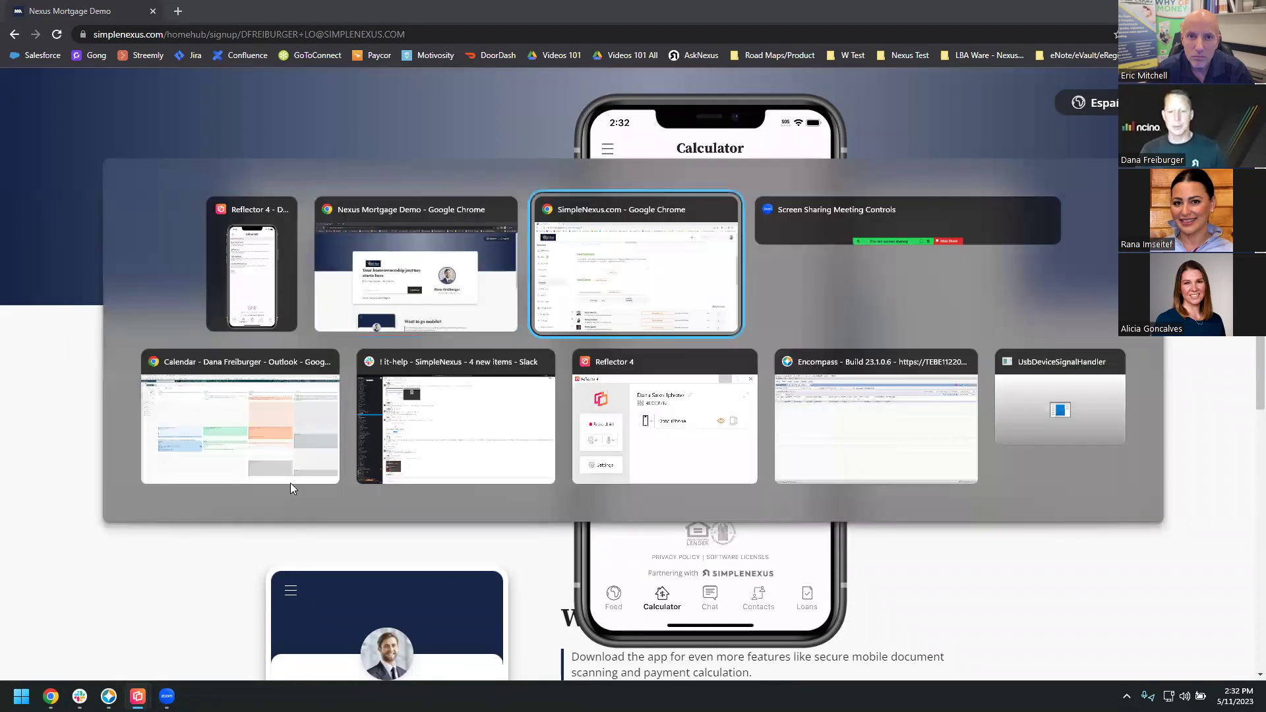
{"action": "left_click", "coordinate": [50, 604]}
{"action": "scroll", "coordinate": [145, 554], "scroll_direction": "down", "scroll_amount": 4}
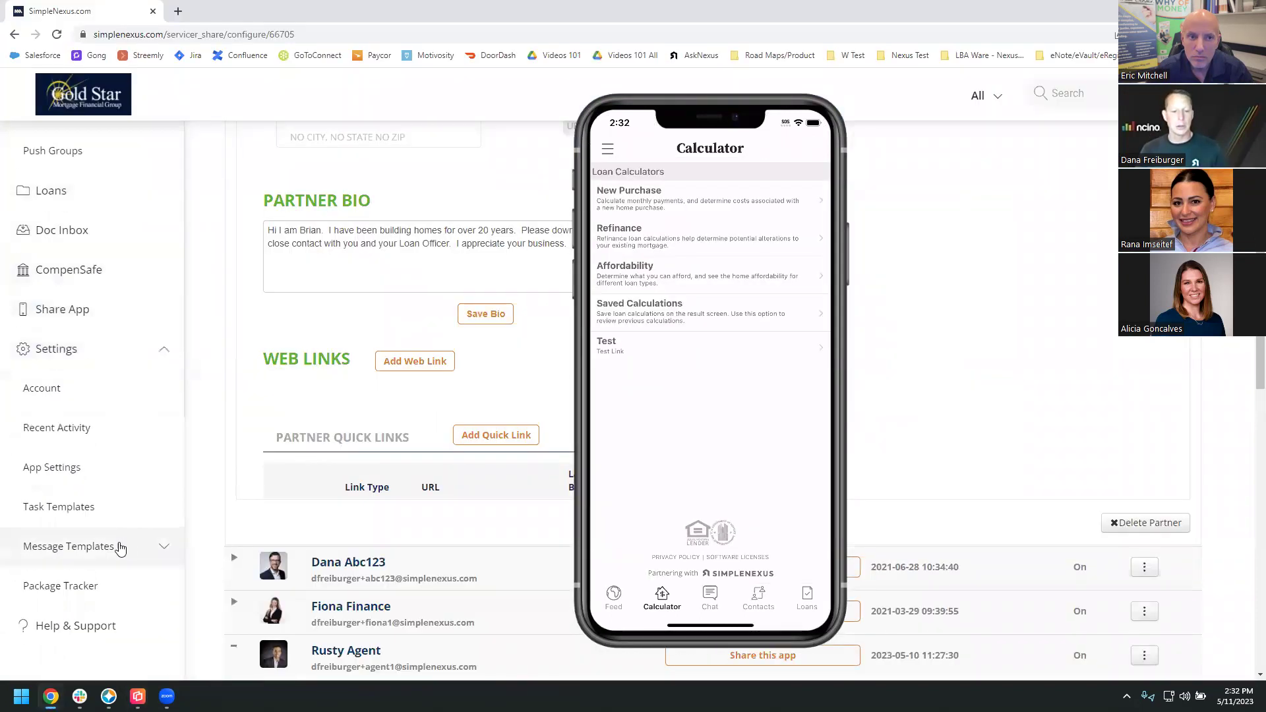
{"action": "left_click", "coordinate": [57, 428]}
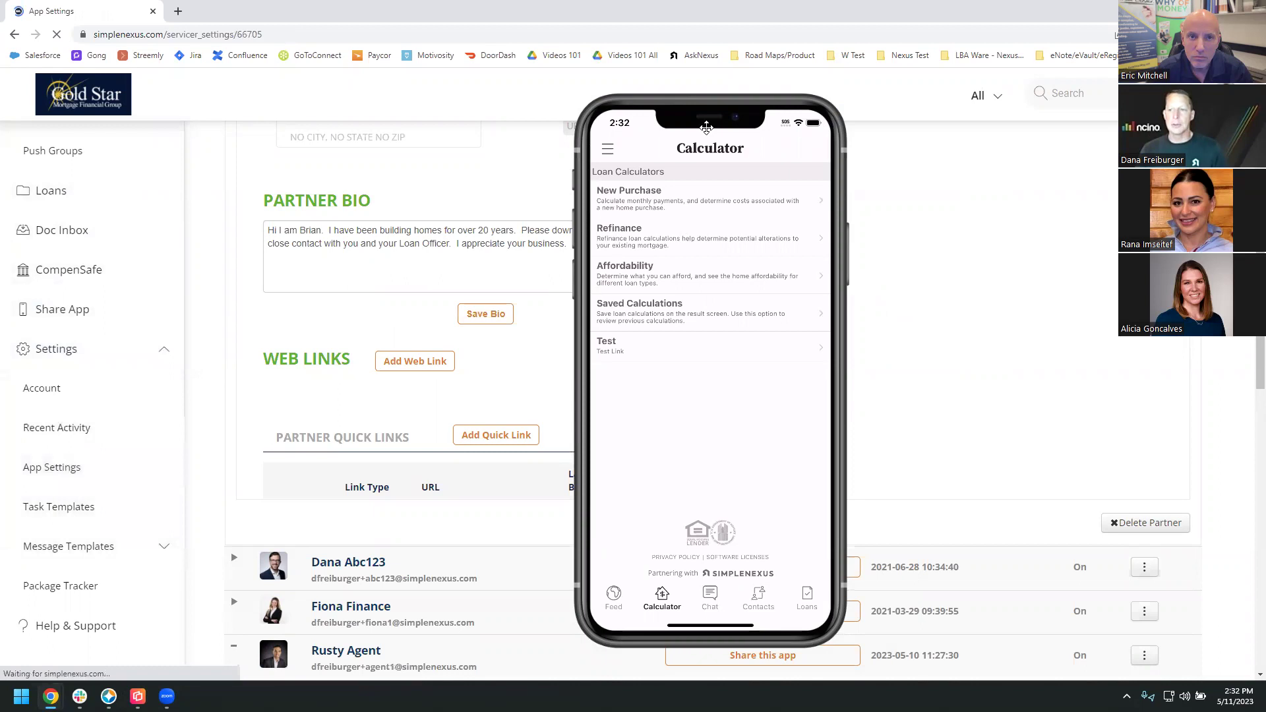
{"action": "left_click_drag", "start_coordinate": [706, 128], "coordinate": [1097, 147]}
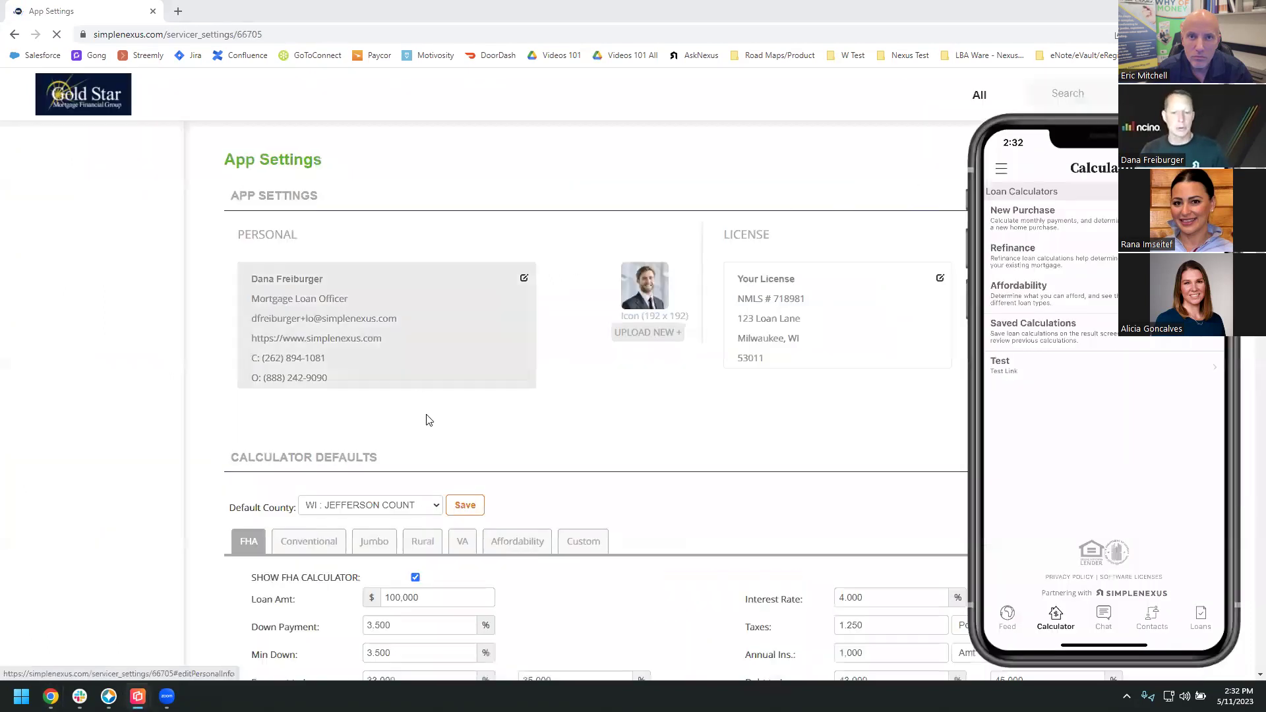
{"action": "scroll", "coordinate": [330, 409], "scroll_direction": "down", "scroll_amount": 2}
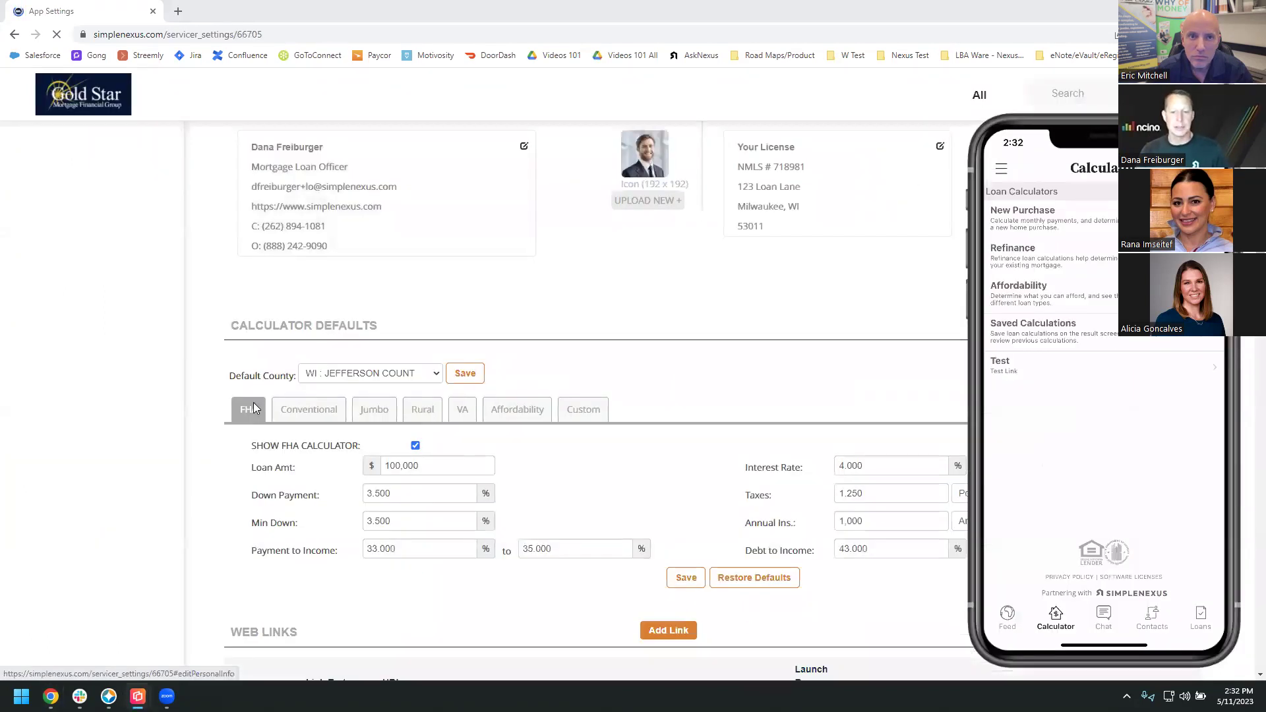
Uncheck the FHA calculator display and review the Conventional calculator's default loan amount, taxes and loan factors alongside the phone's refinance calculator.
{"action": "left_click", "coordinate": [416, 448]}
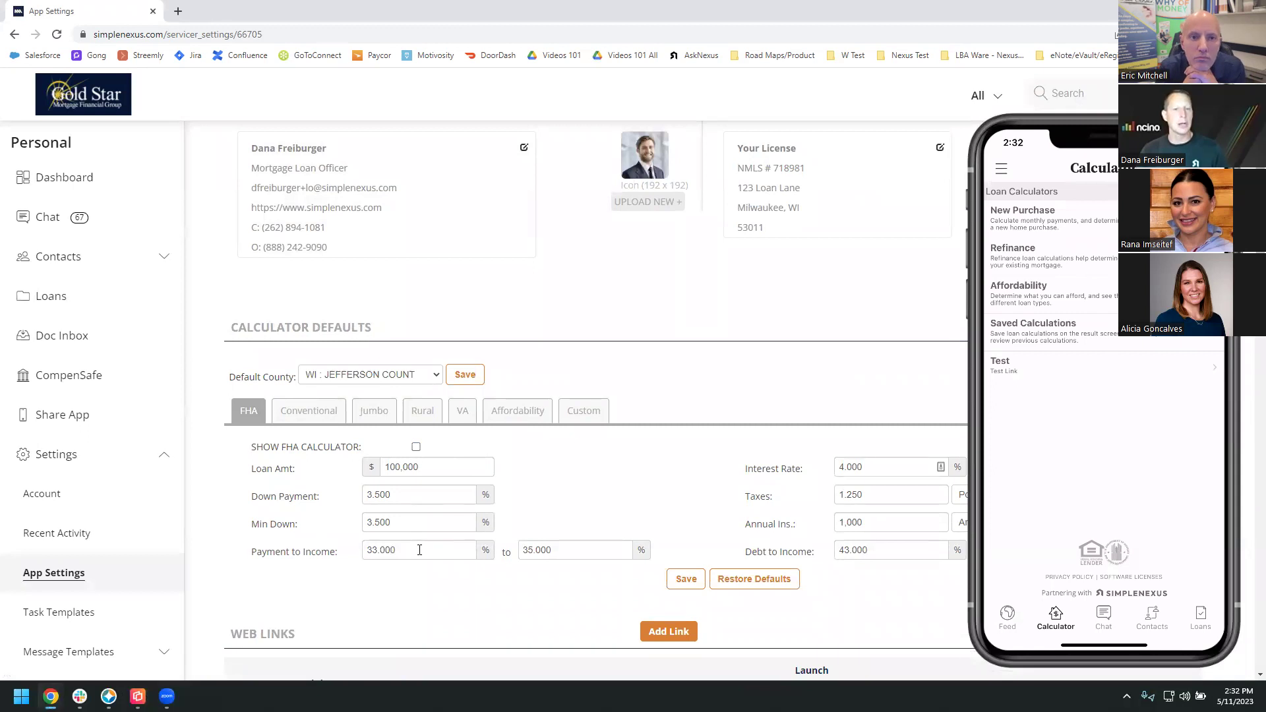
{"action": "left_click", "coordinate": [322, 418]}
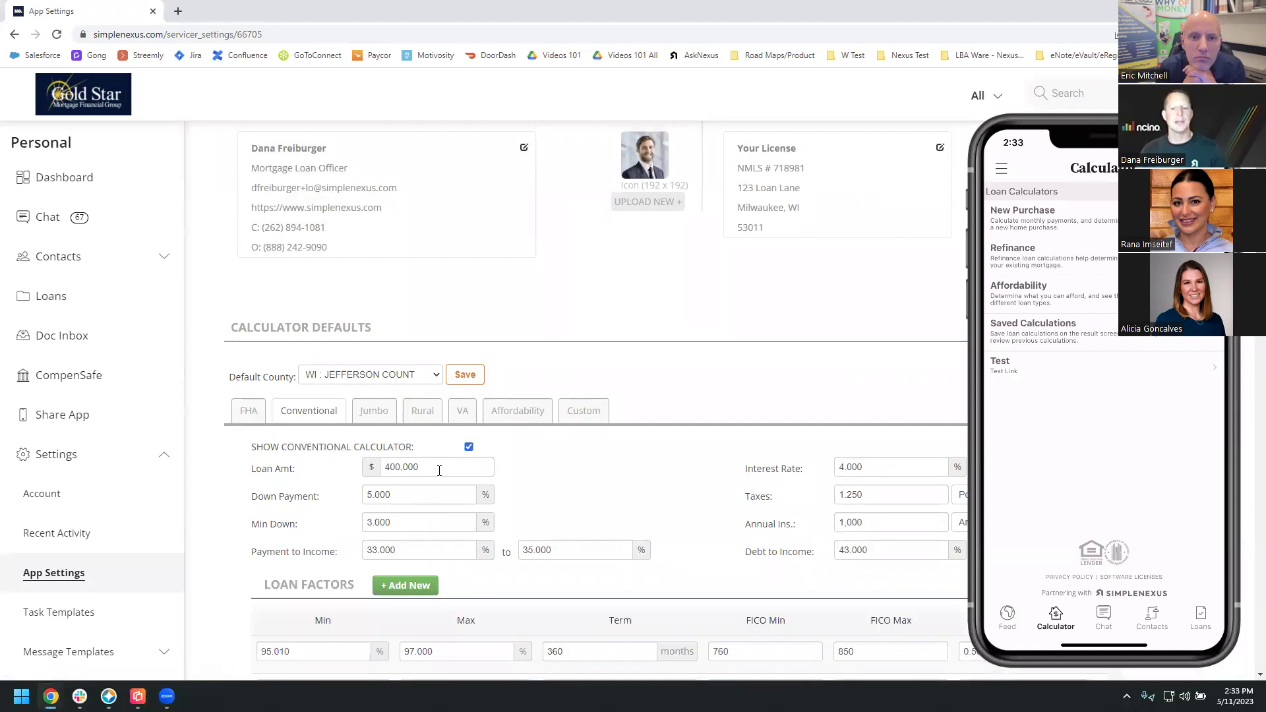
{"action": "left_click", "coordinate": [397, 467]}
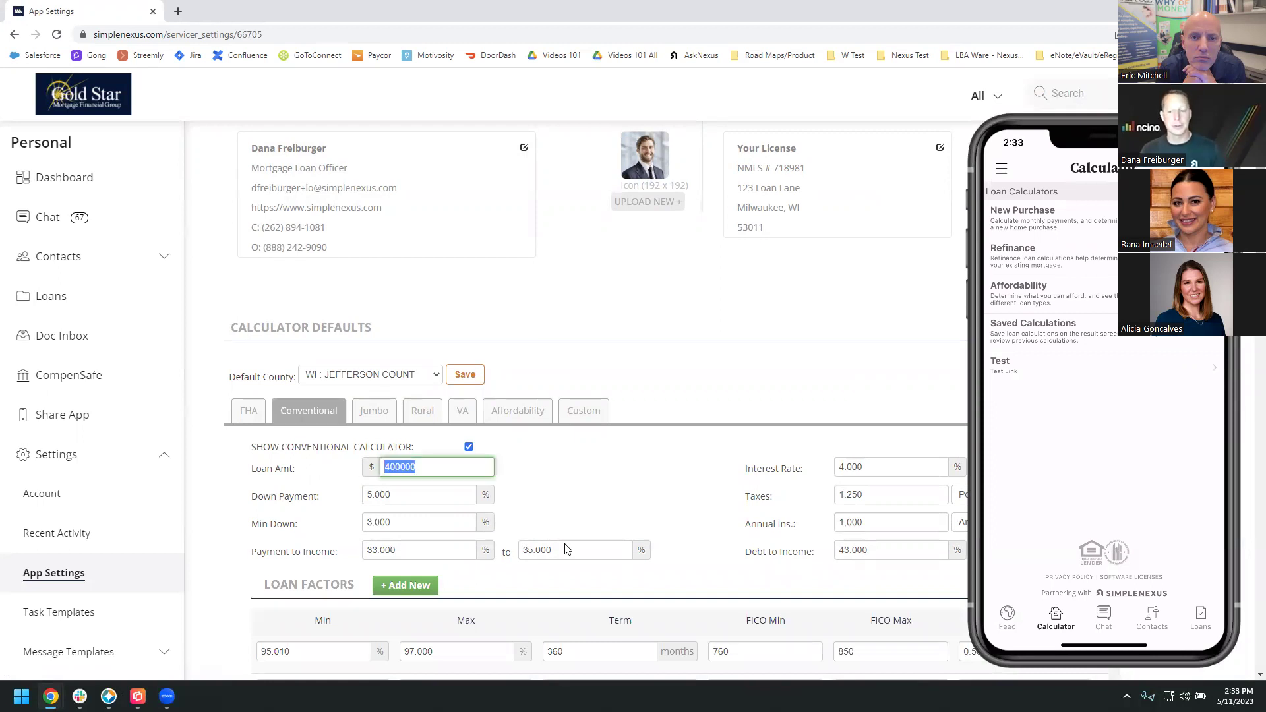
{"action": "left_click", "coordinate": [875, 496]}
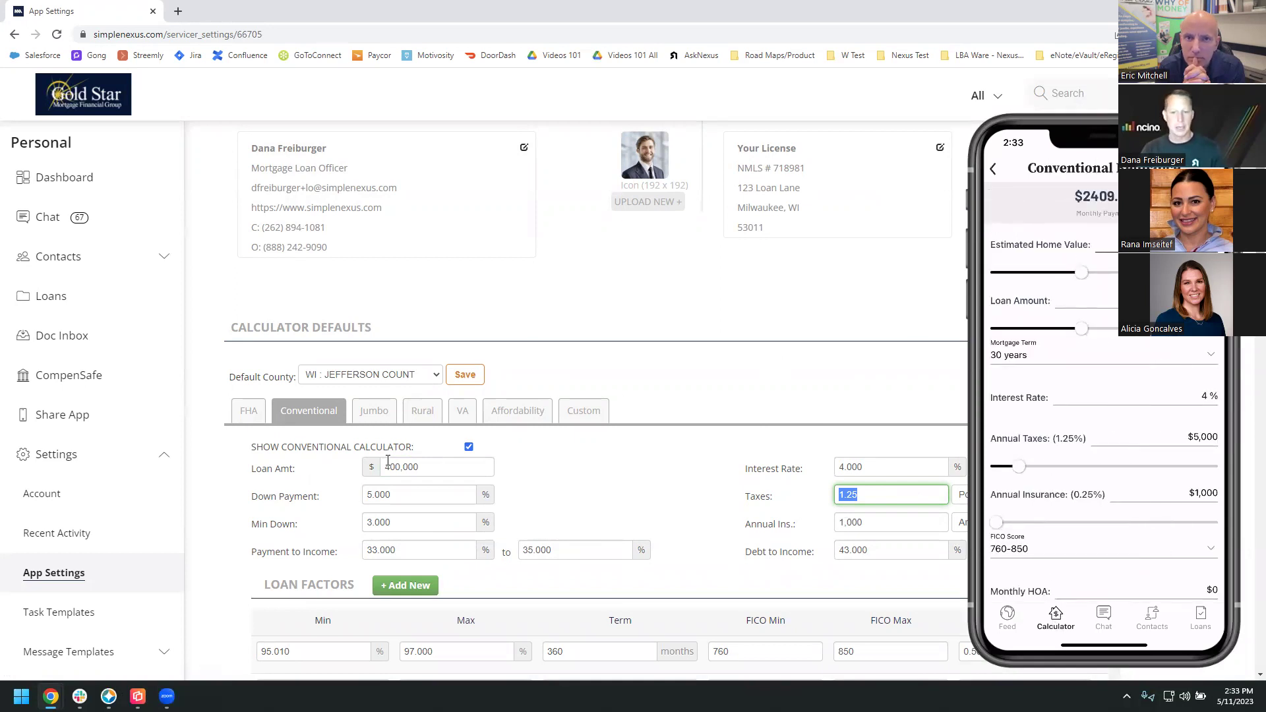
{"action": "left_click", "coordinate": [352, 469]}
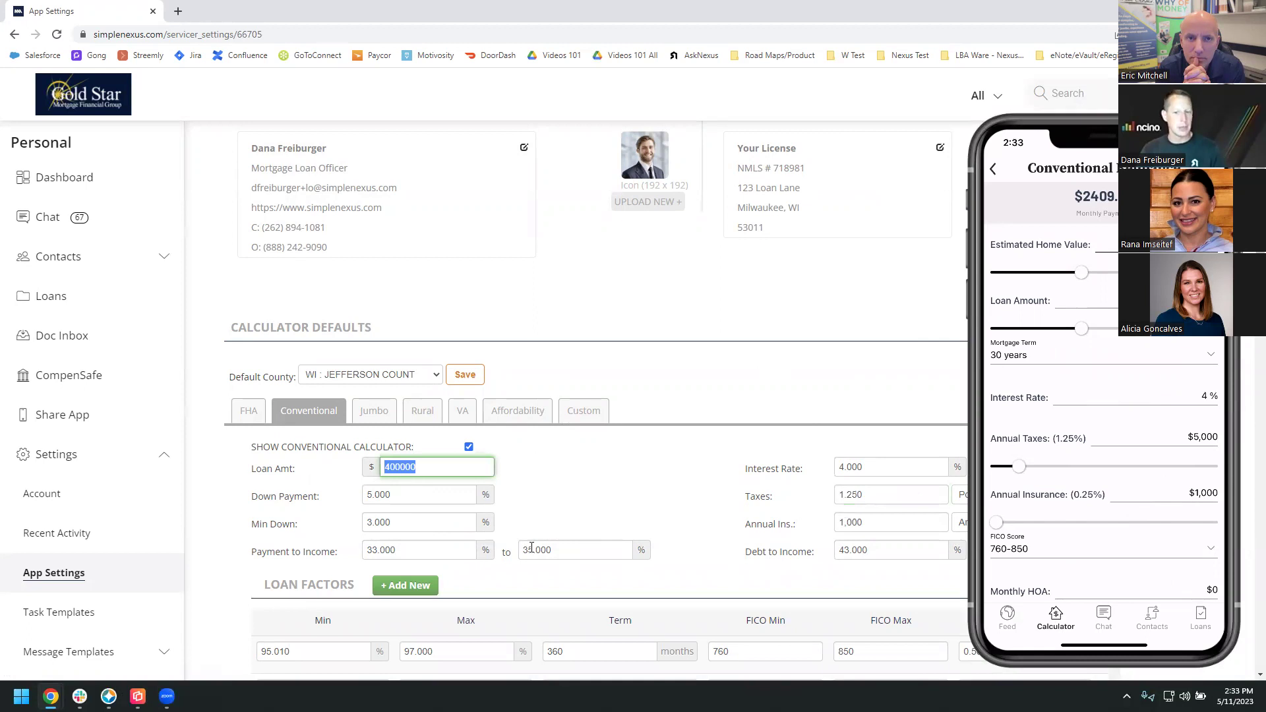
{"action": "scroll", "coordinate": [539, 540], "scroll_direction": "down", "scroll_amount": 4}
{"action": "left_click", "coordinate": [894, 351]}
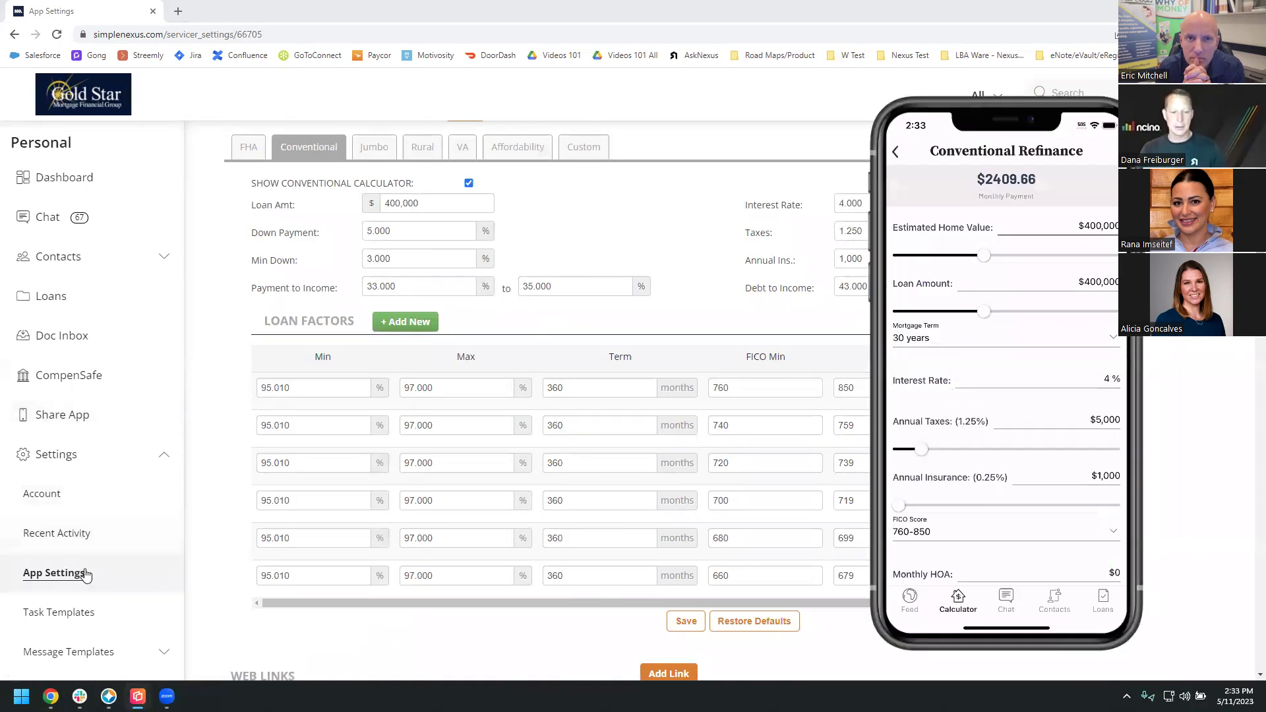
{"action": "scroll", "coordinate": [85, 574], "scroll_direction": "down", "scroll_amount": 3}
{"action": "scroll", "coordinate": [66, 528], "scroll_direction": "up", "scroll_amount": 3}
Open the Account settings and toggle the email notifications for borrower account creation and mobile app opening off and back on.
{"action": "left_click", "coordinate": [41, 497]}
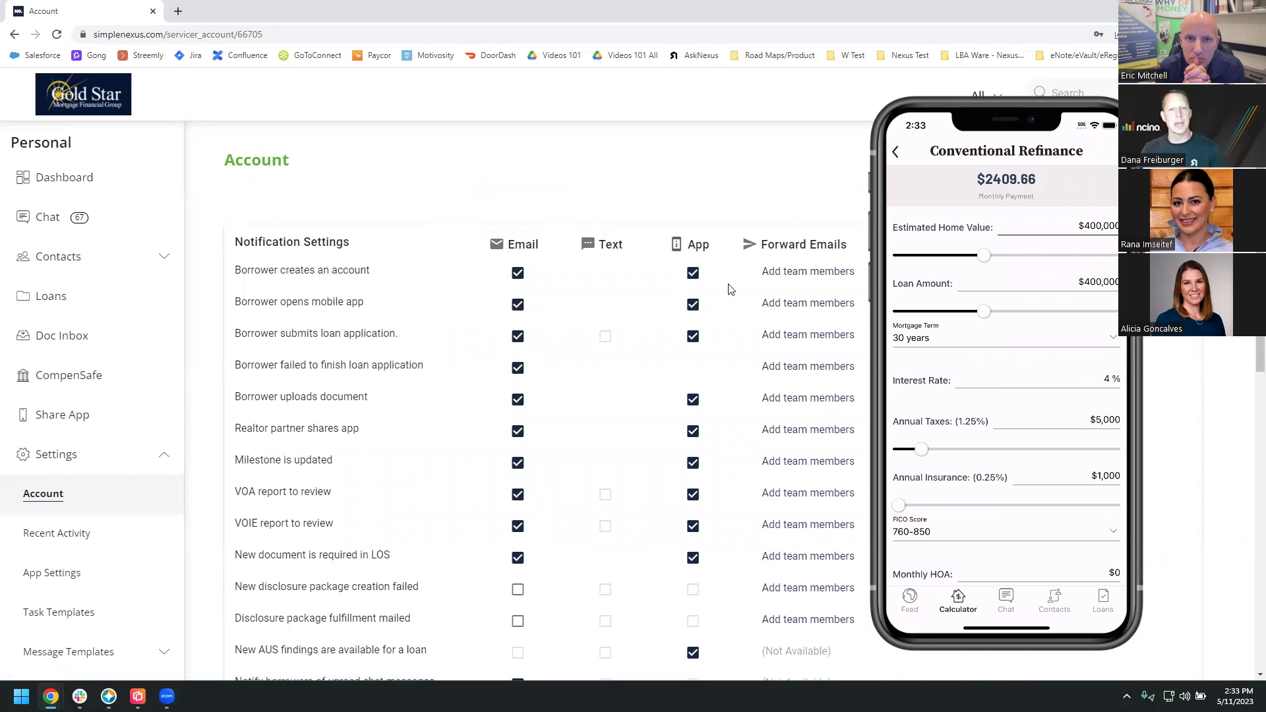
{"action": "left_click", "coordinate": [520, 275]}
{"action": "left_click", "coordinate": [519, 275]}
{"action": "left_click", "coordinate": [517, 308]}
{"action": "left_click", "coordinate": [517, 307]}
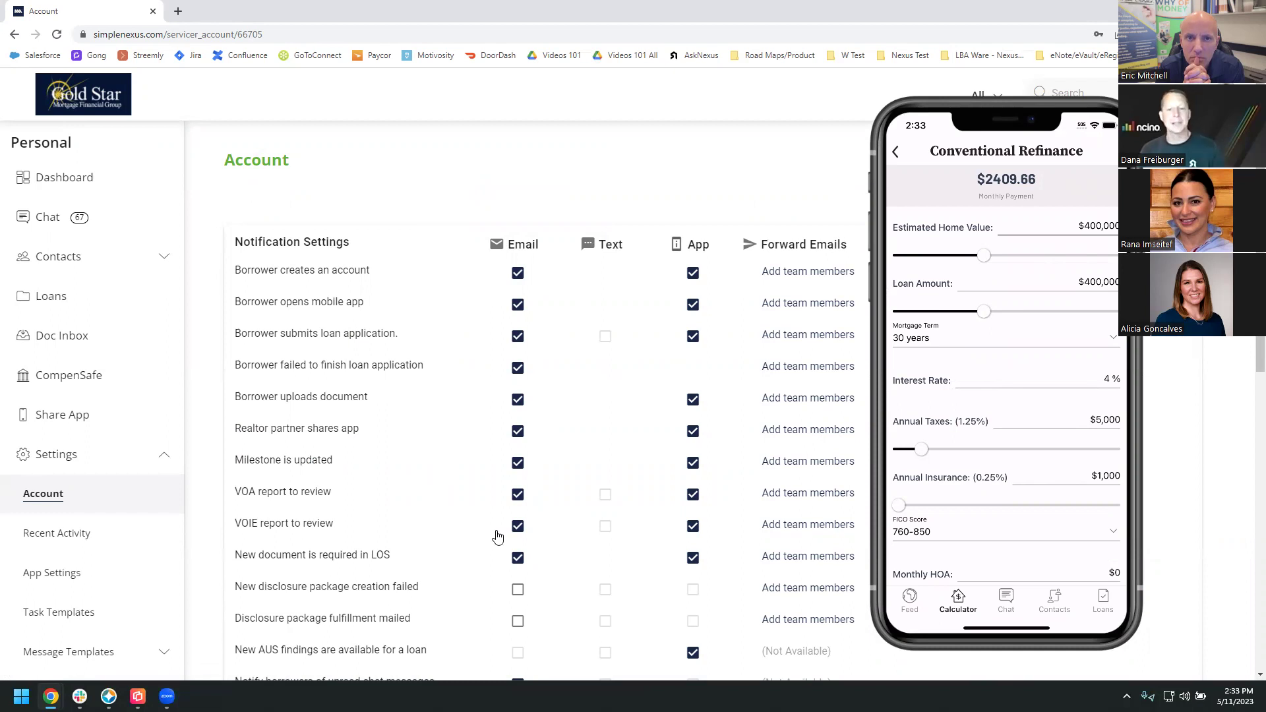
Review the notifications in the phone app's feed, return to the feed home and move the phone window clear of the settings.
{"action": "left_click", "coordinate": [909, 602]}
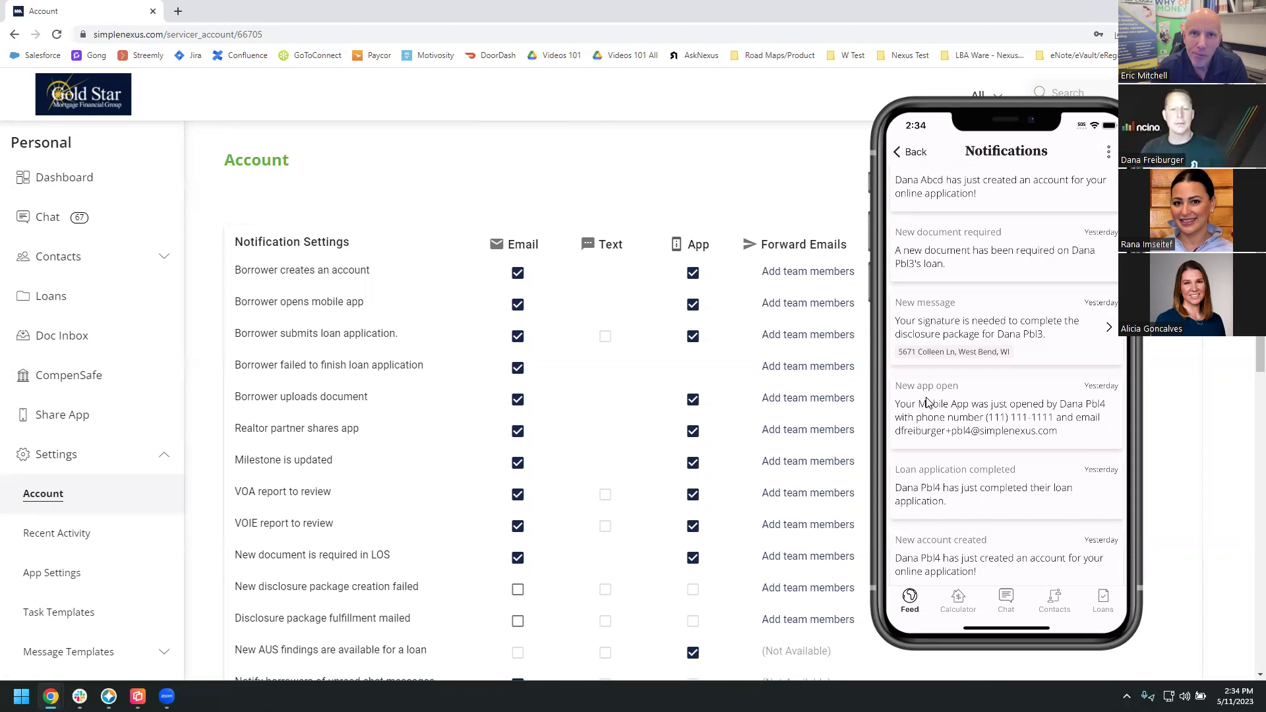
{"action": "left_click", "coordinate": [902, 153]}
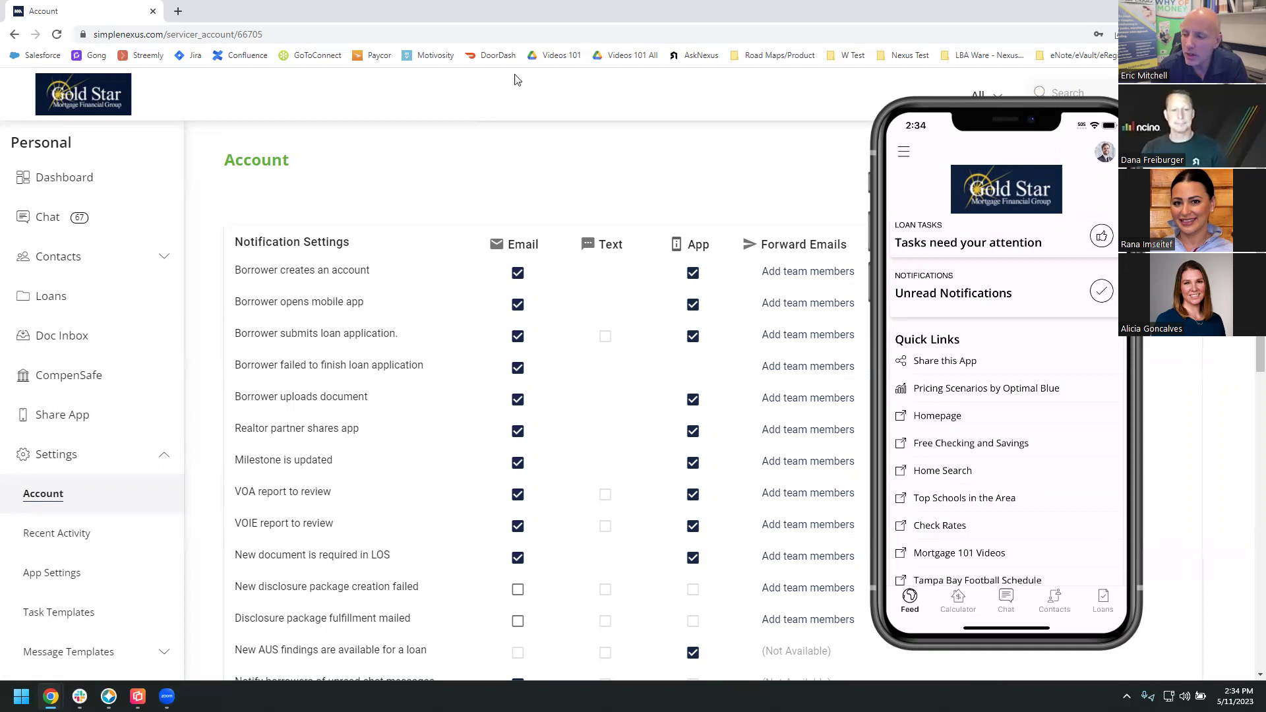
{"action": "left_click", "coordinate": [974, 122]}
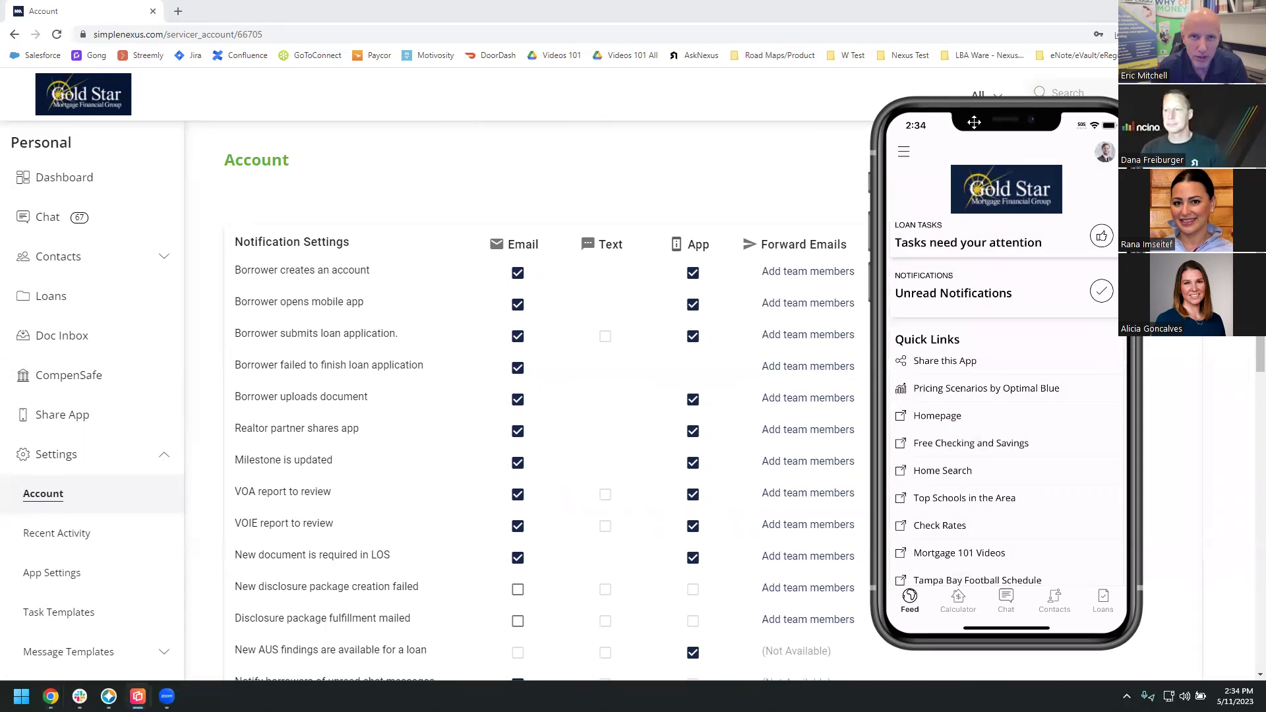
{"action": "left_click_drag", "start_coordinate": [974, 122], "coordinate": [1078, 143]}
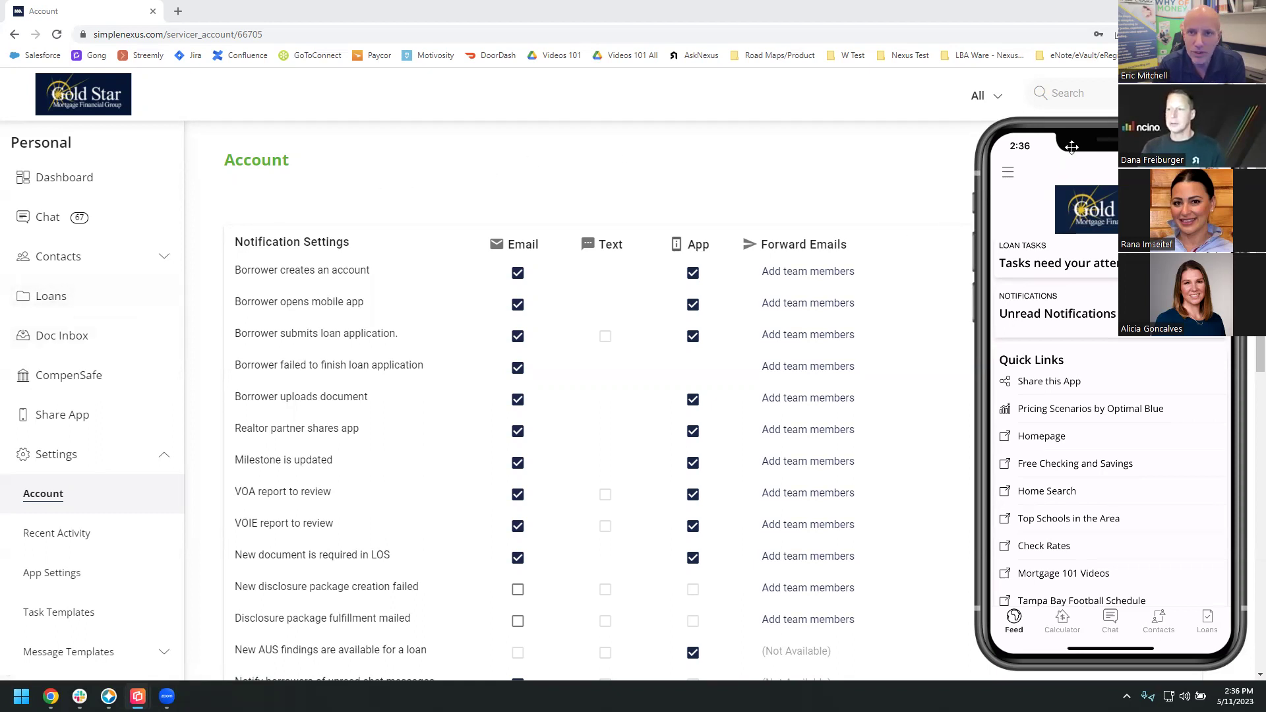
Bring the phone window over the settings page, view the Loans list and return to the feed.
{"action": "left_click_drag", "start_coordinate": [1072, 147], "coordinate": [531, 135]}
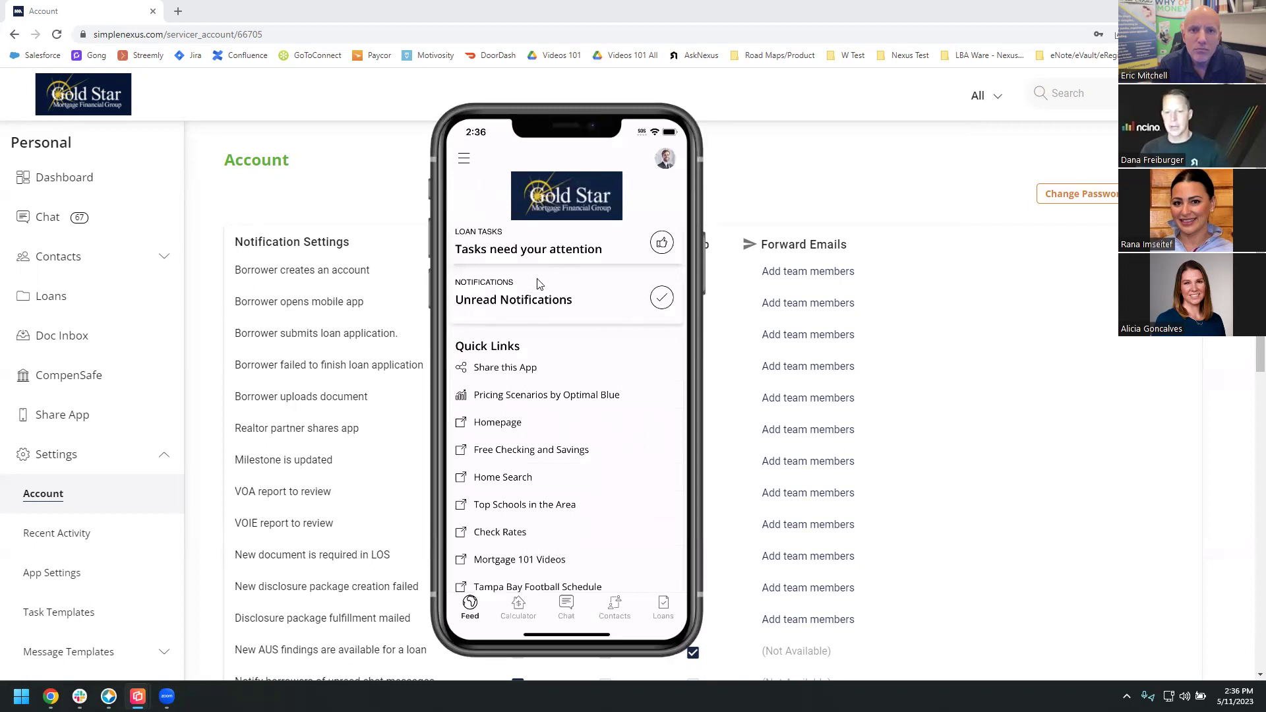
{"action": "left_click", "coordinate": [650, 613]}
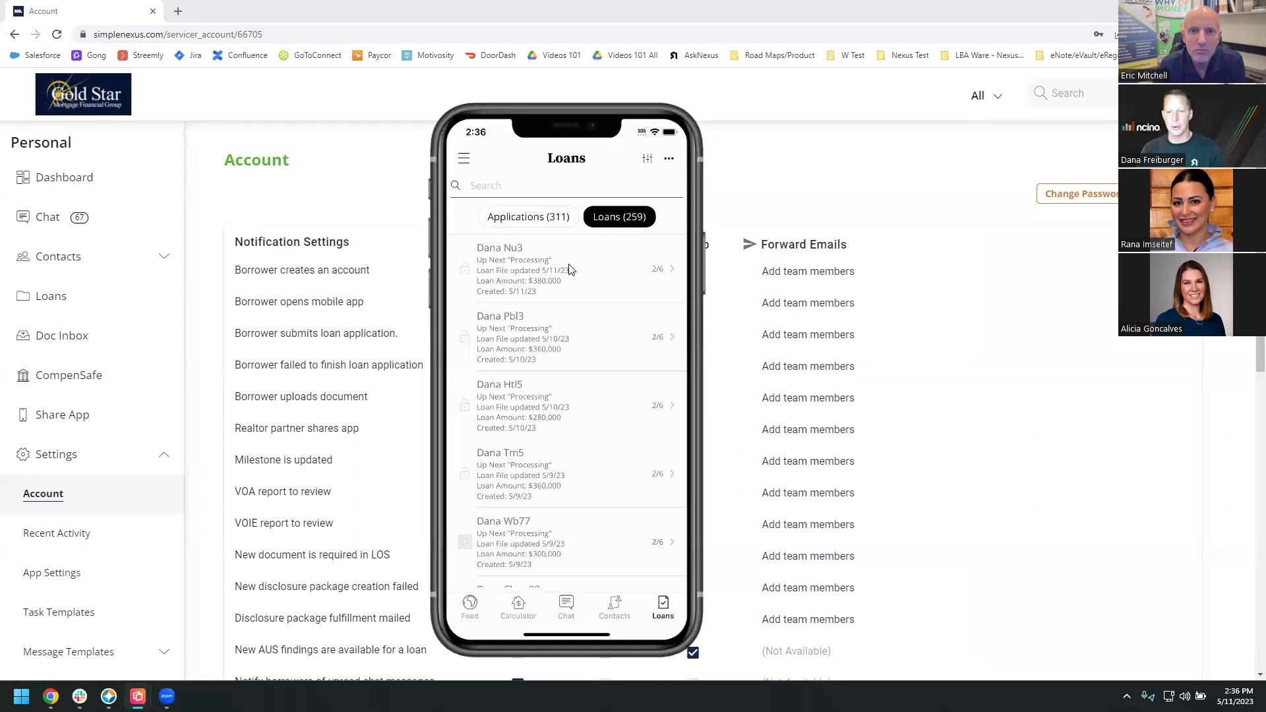
{"action": "left_click", "coordinate": [465, 160]}
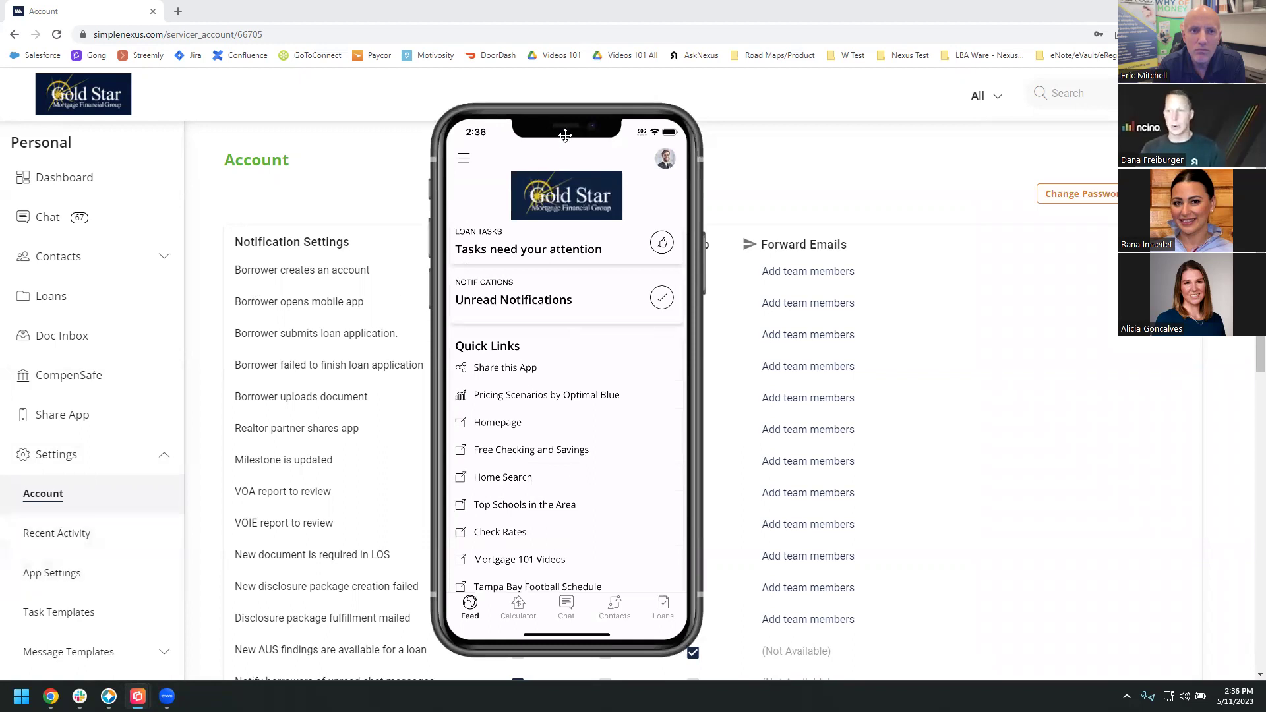
{"action": "left_click_drag", "start_coordinate": [565, 135], "coordinate": [1111, 148]}
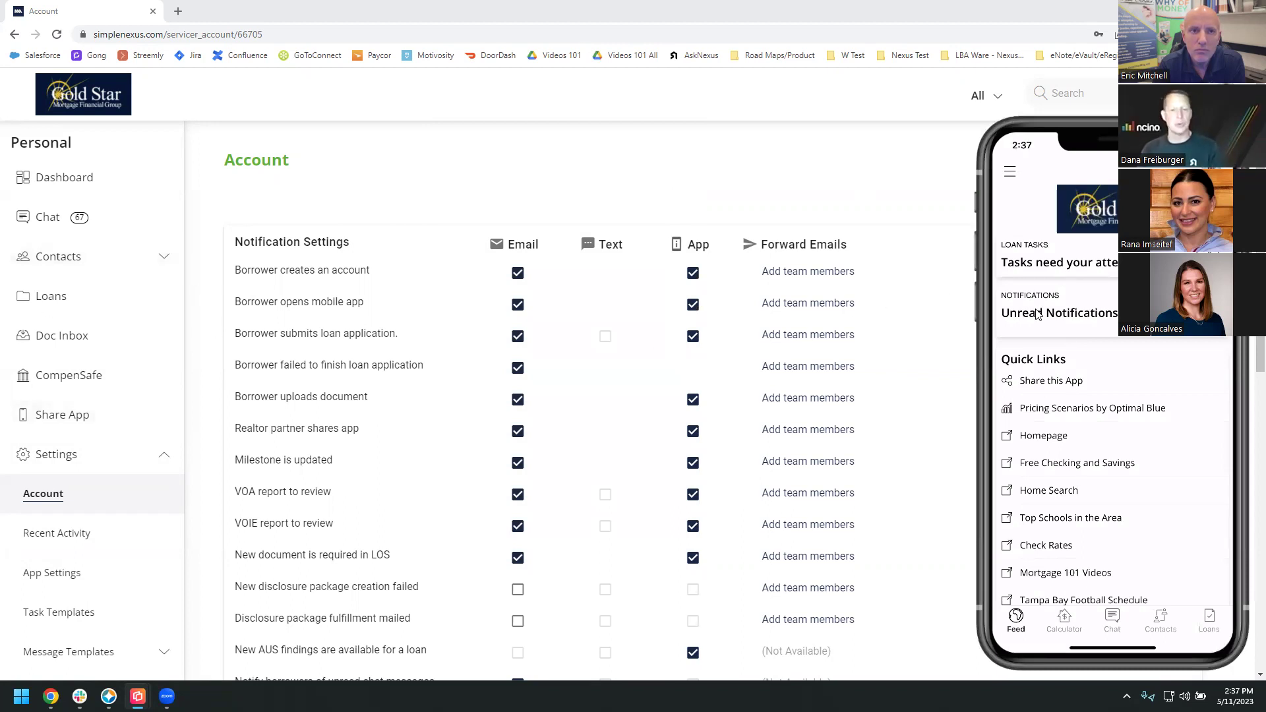
Bring the phone window back over the page and start sharing the app from the feed's quick links.
{"action": "left_click_drag", "start_coordinate": [1064, 141], "coordinate": [775, 141]}
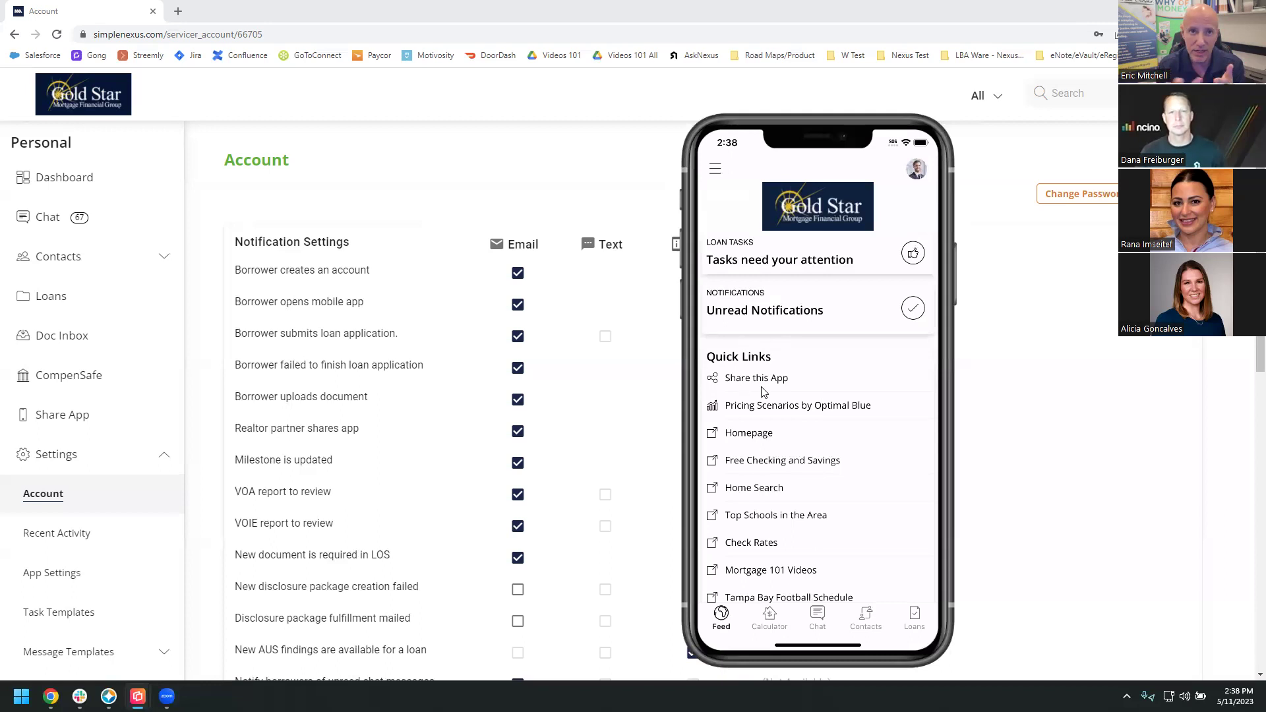
{"action": "left_click", "coordinate": [915, 620]}
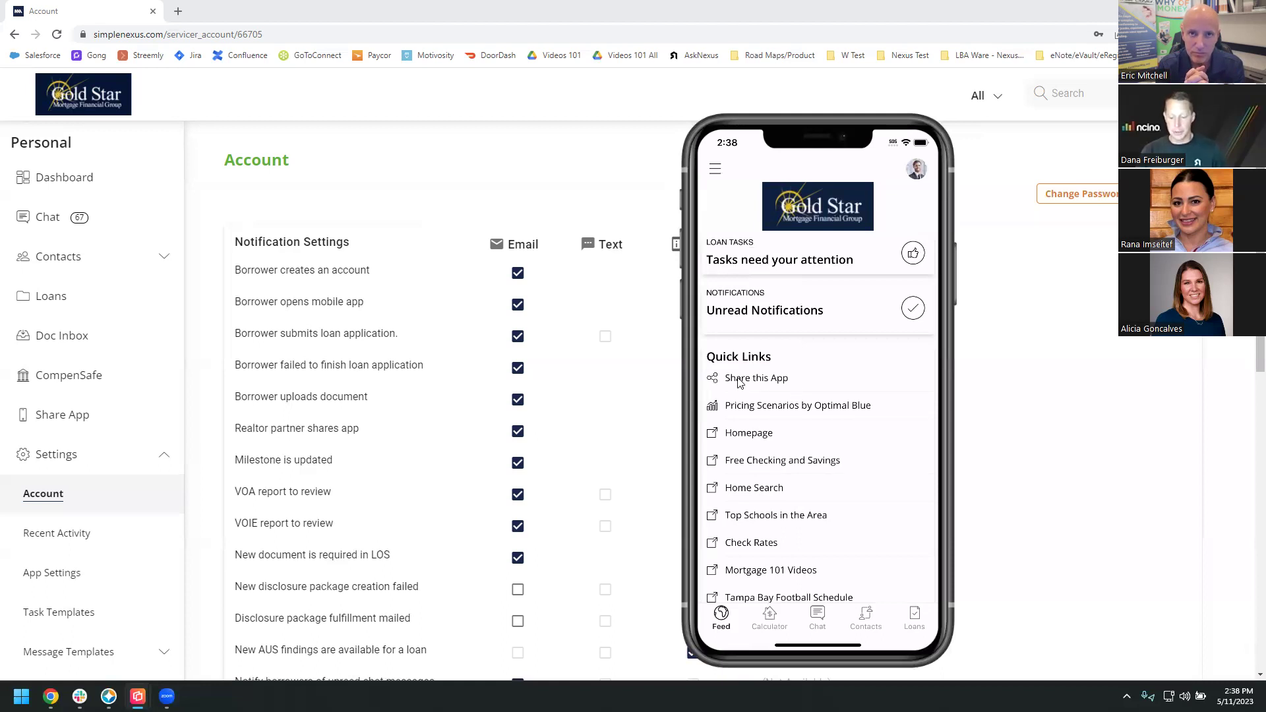
{"action": "left_click", "coordinate": [739, 383]}
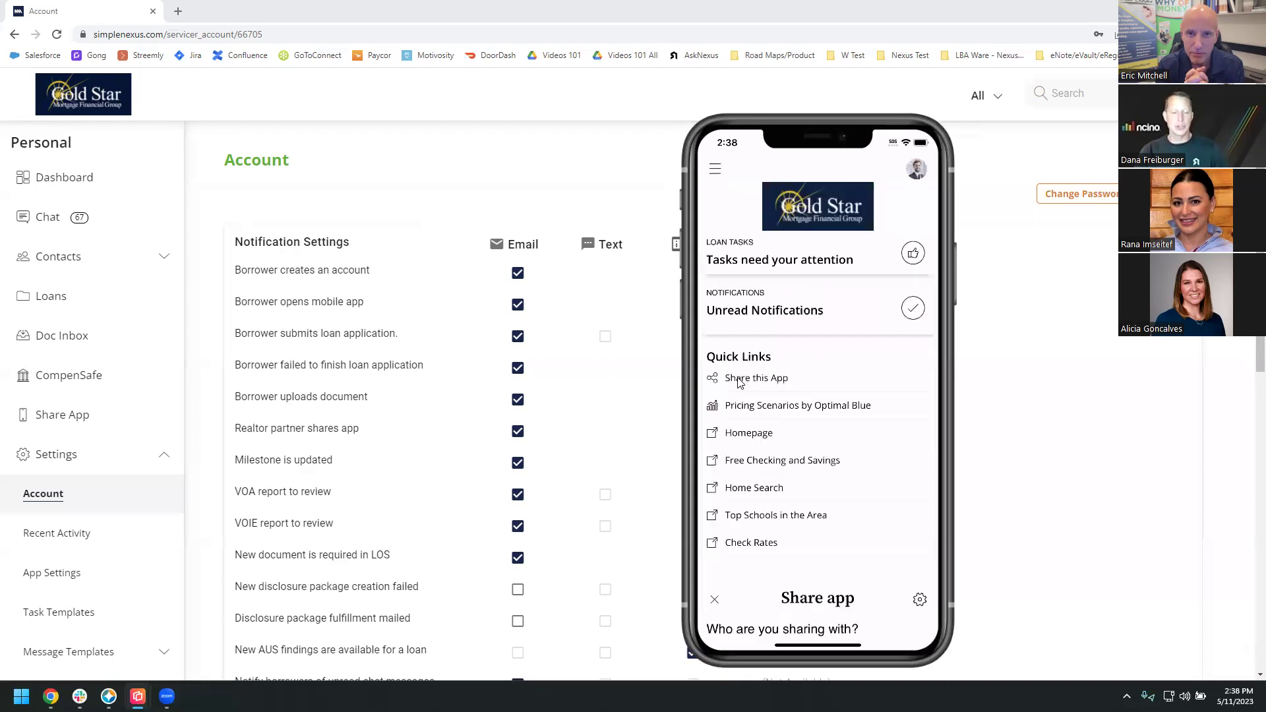